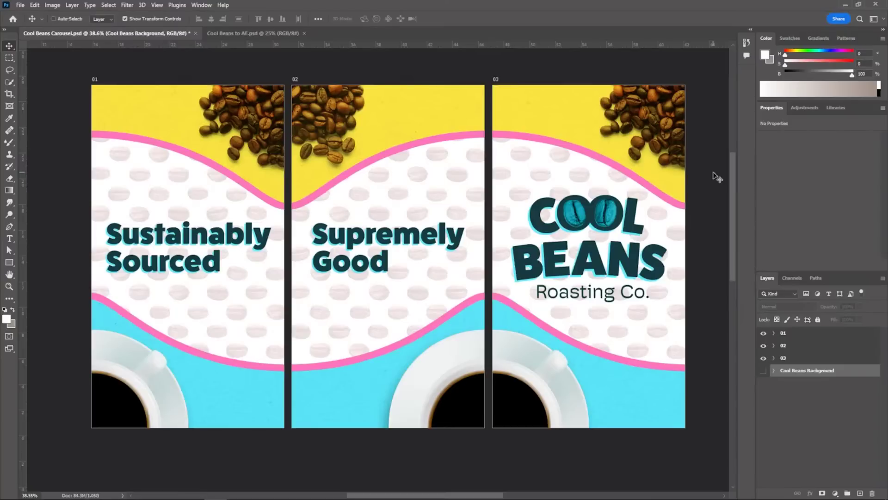
Show the Cool Beans Background artboard below the carousel panels and switch to the Cool Beans to AE.psd document
scroll(679, 248, down, 3)
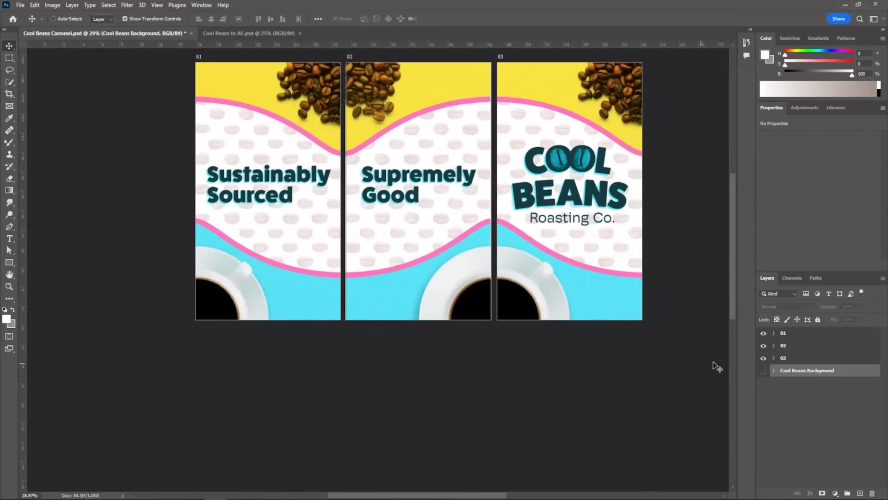
click(763, 370)
scroll(340, 182, down, 5)
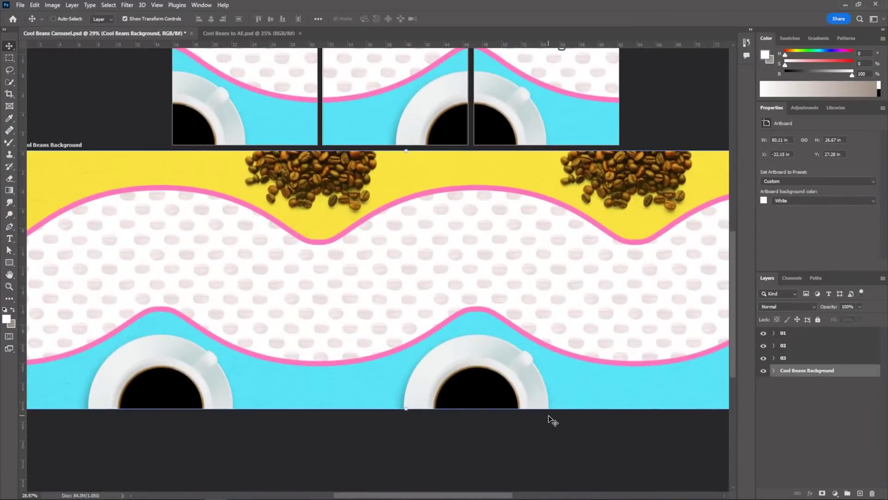
click(258, 34)
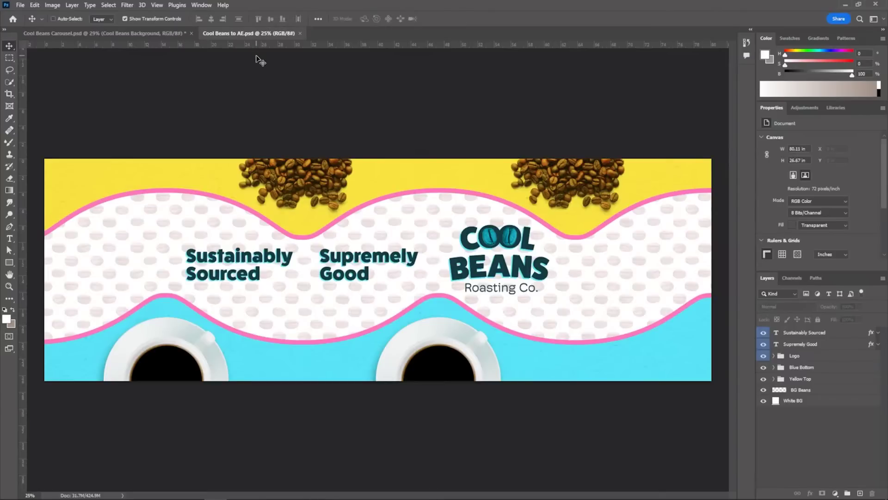
In After Effects, import Cool Beans to AE.psd as Composition - Retain Layer Sizes with Editable Layer Styles and open the resulting composition
click(7, 4)
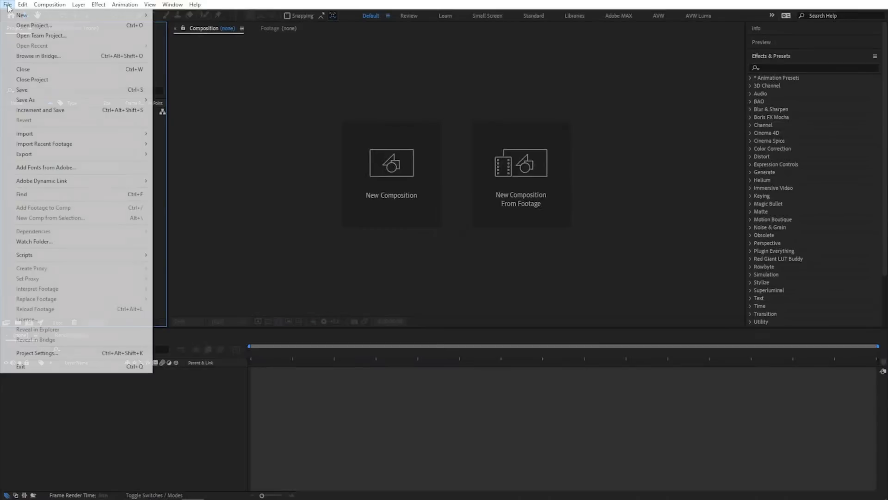
mouse_move(90, 139)
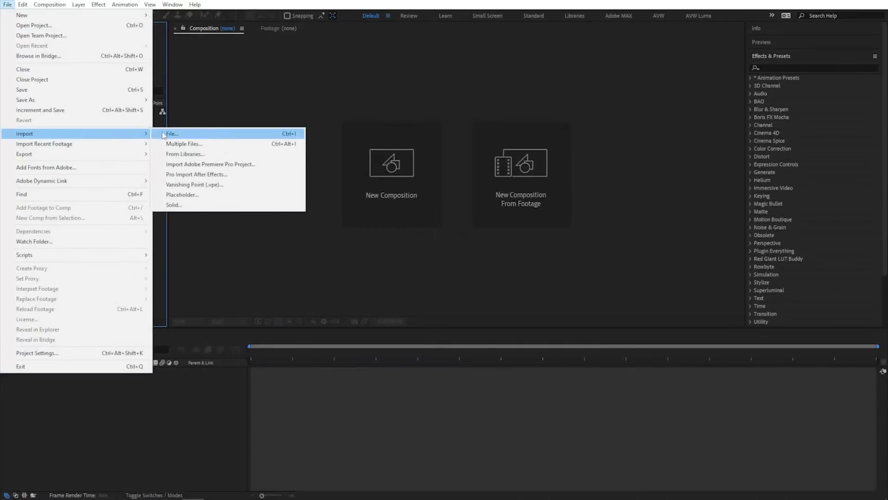
click(162, 131)
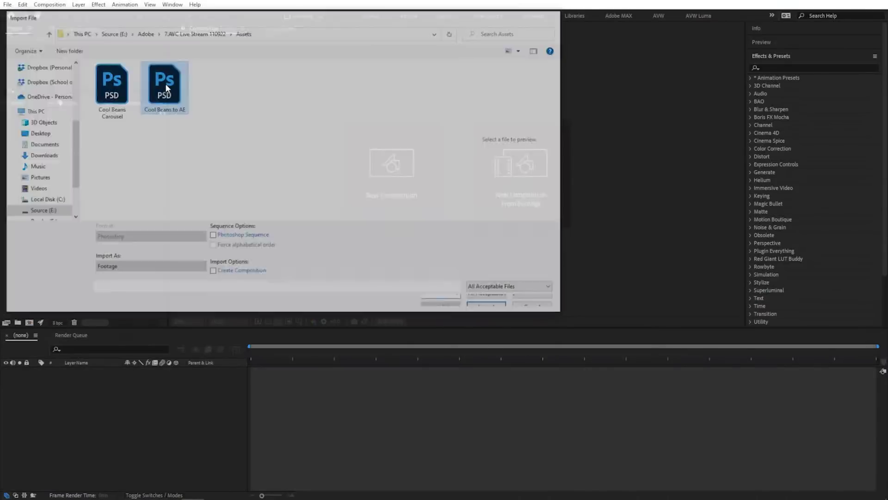
double_click(165, 84)
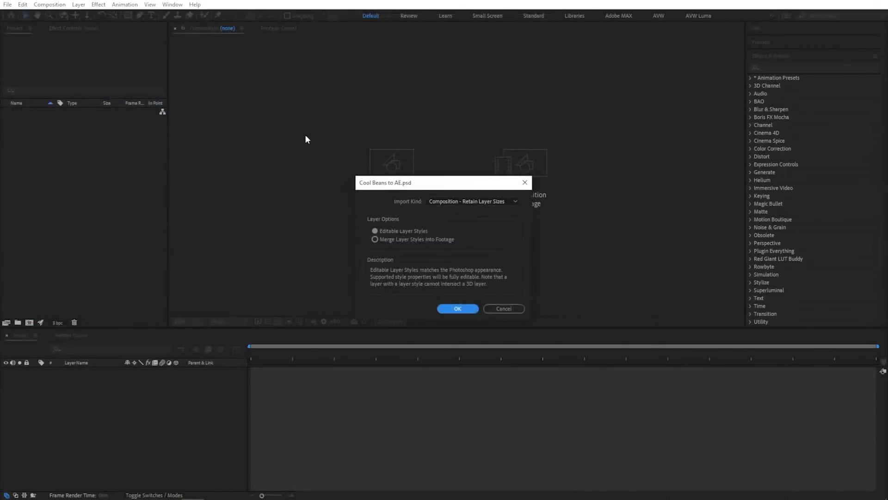
click(481, 202)
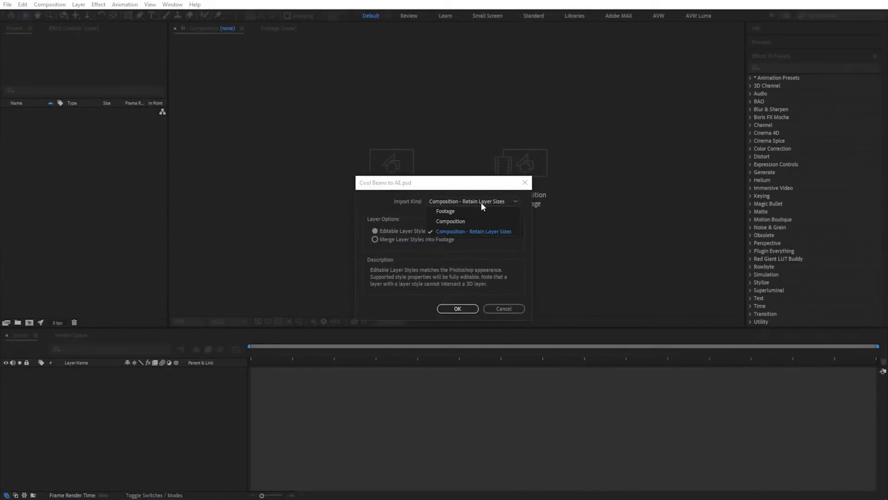
click(479, 232)
click(457, 308)
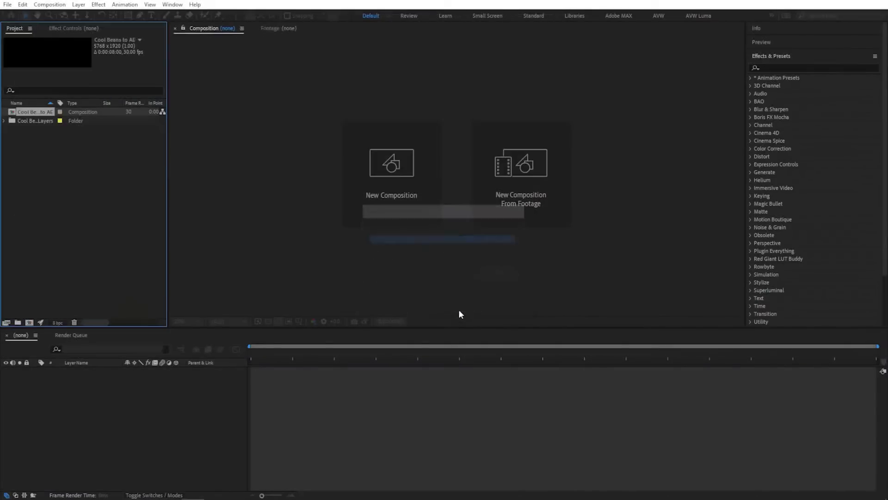
double_click(10, 112)
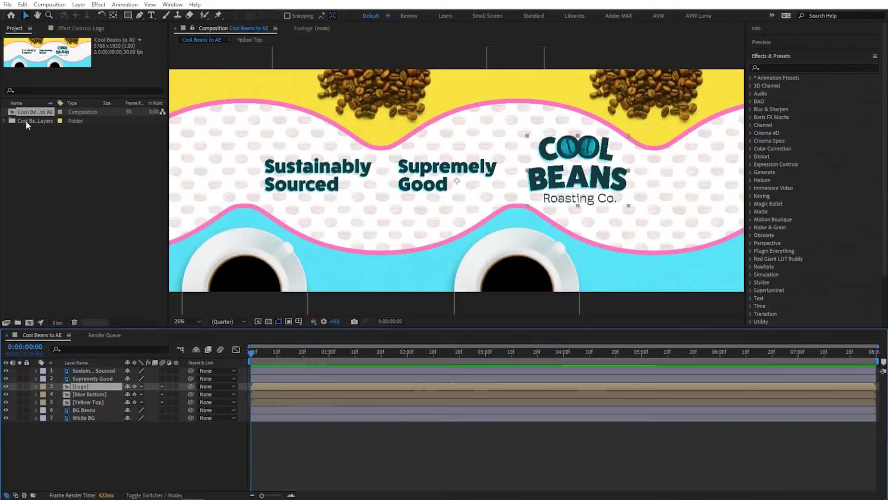
drag(576, 156, 532, 212)
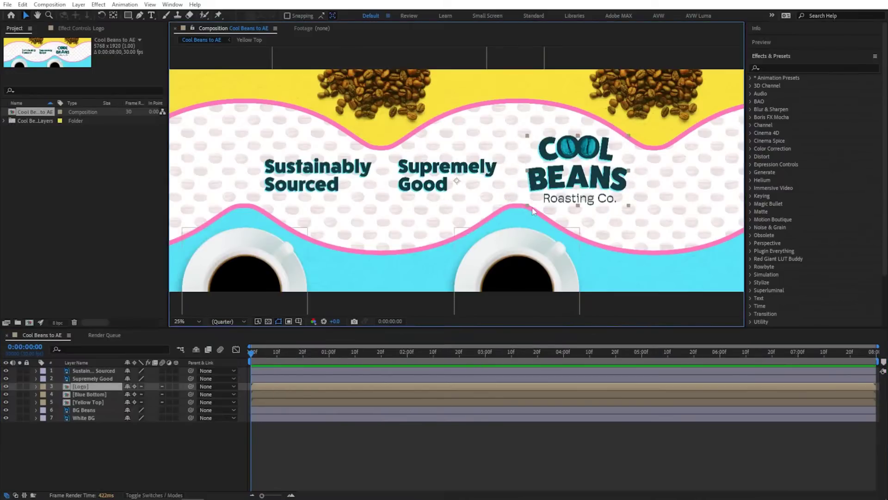
drag(531, 207, 529, 207)
Change the Cool Beans to AE composition settings to the Social Media Portrait HD preset, 1080x1920 at 30 fps
click(49, 5)
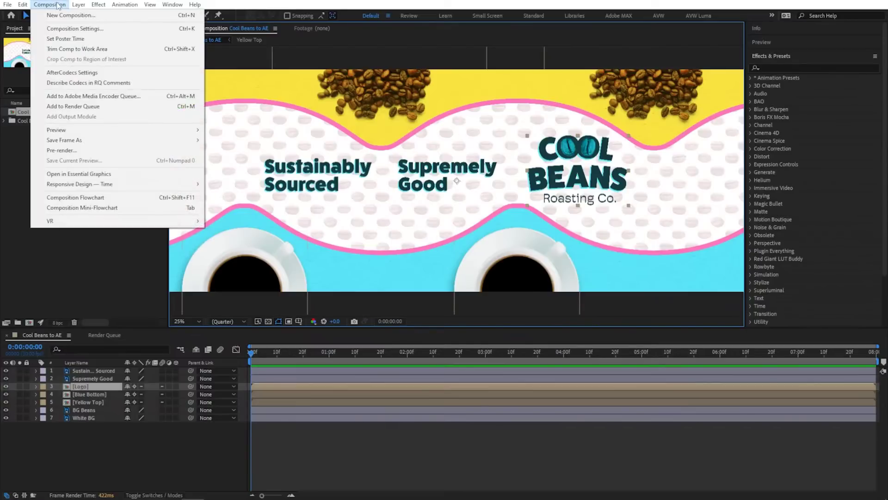
click(101, 29)
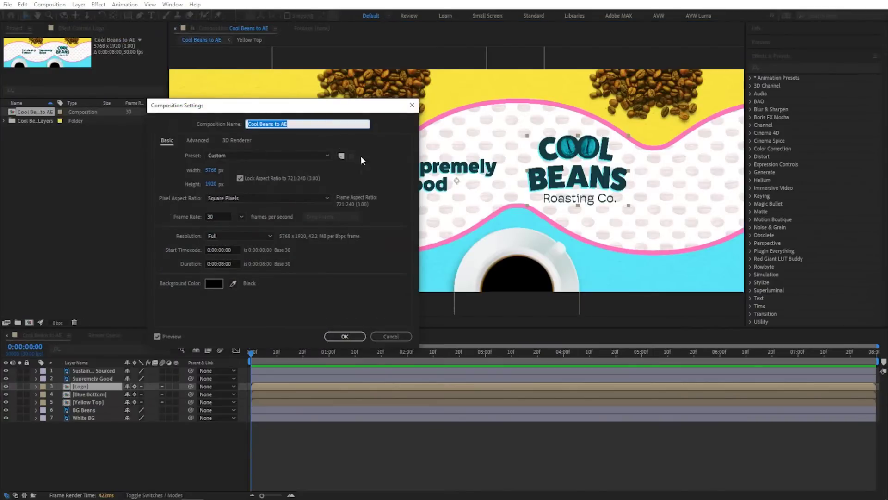
click(326, 155)
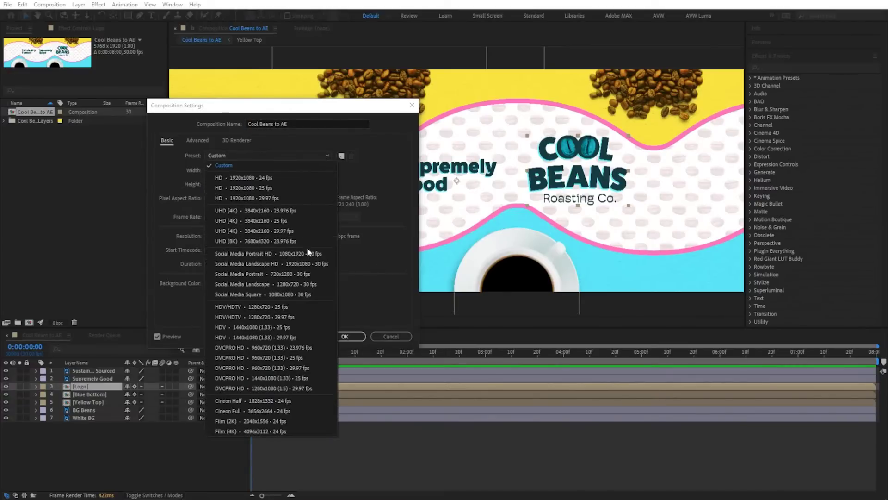
click(329, 258)
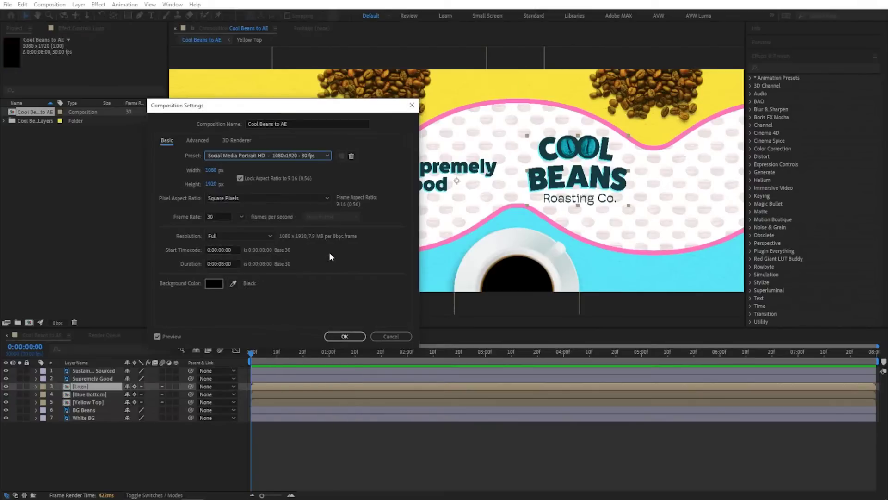
drag(370, 107, 309, 86)
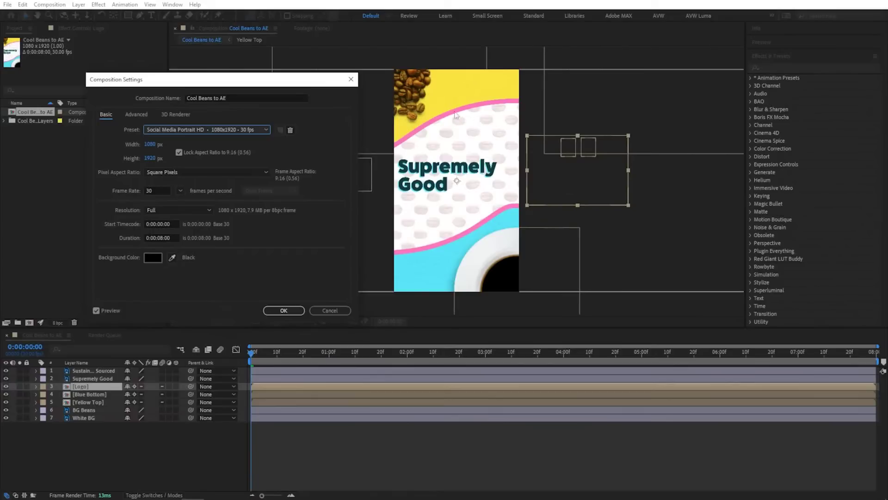
click(281, 311)
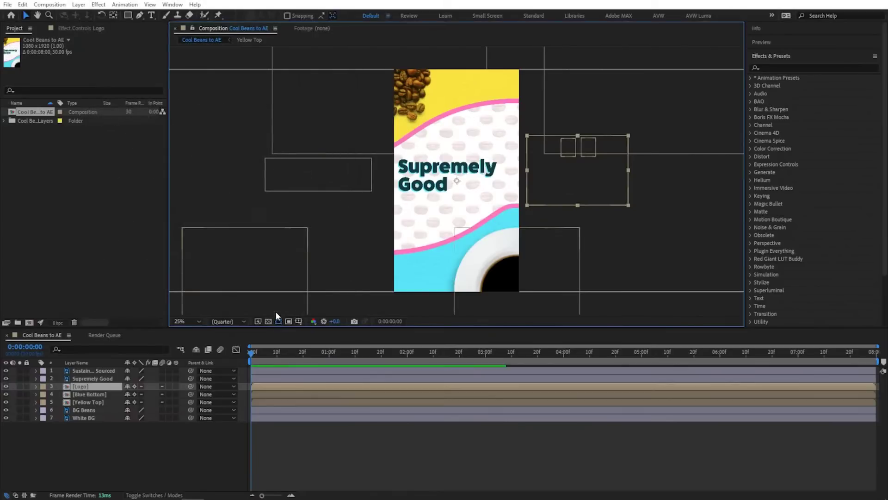
Try moving the Supremely Good text slightly lower in the frame, and undo the move
key(comma)
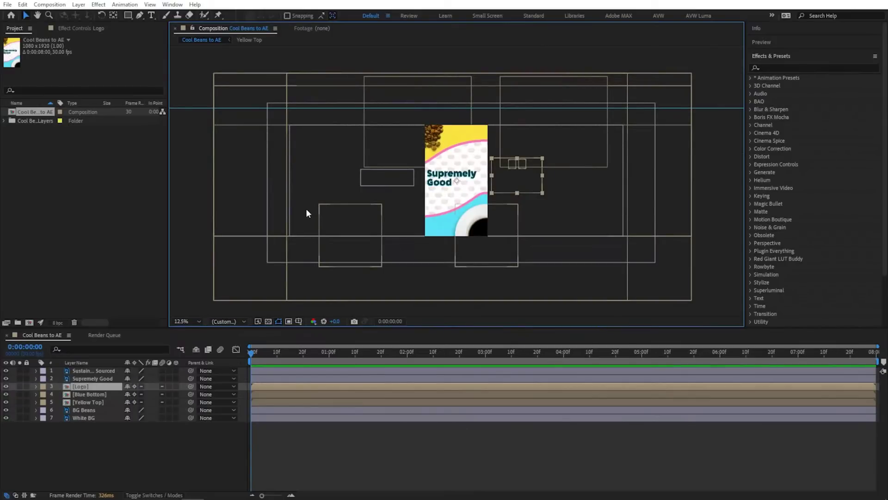
key(period)
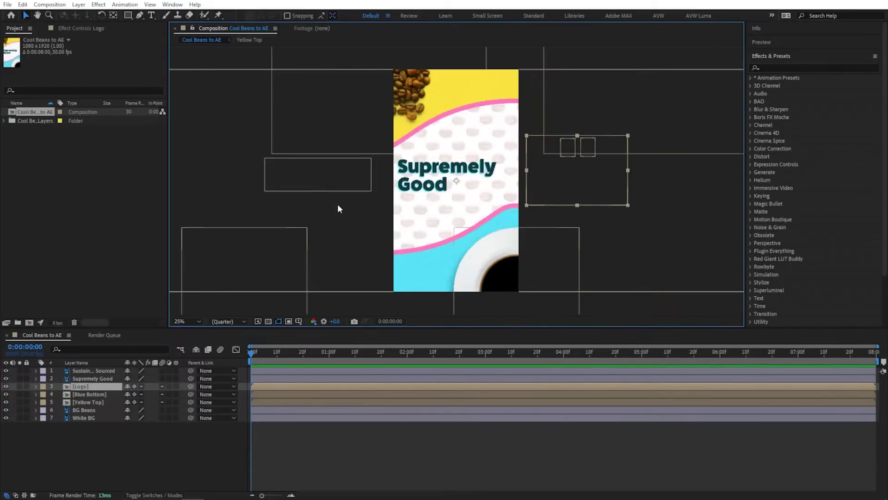
drag(420, 185, 418, 208)
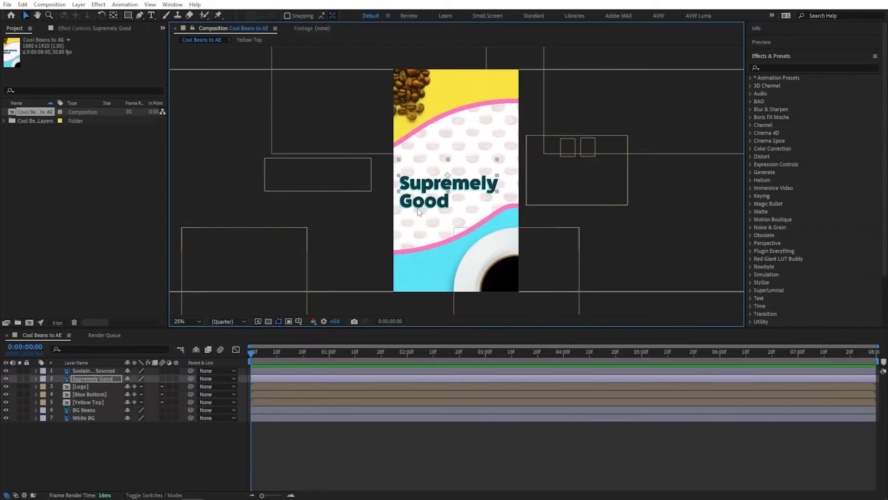
key(ctrl+z)
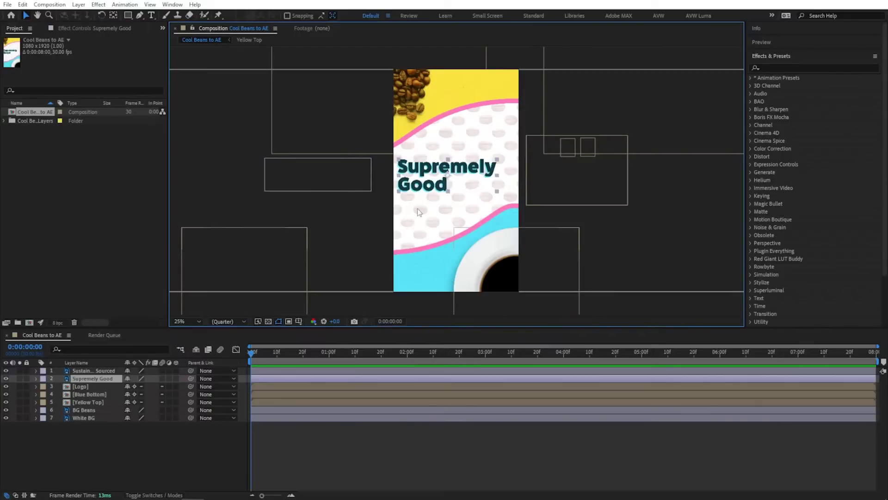
key(ctrl+Down)
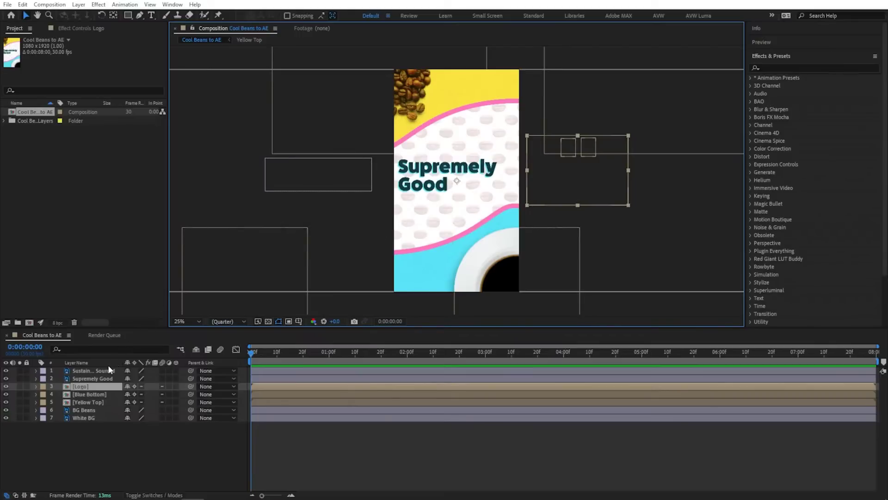
Parent all layers from Sustainably Sourced through BG Beans to the White BG layer
click(94, 417)
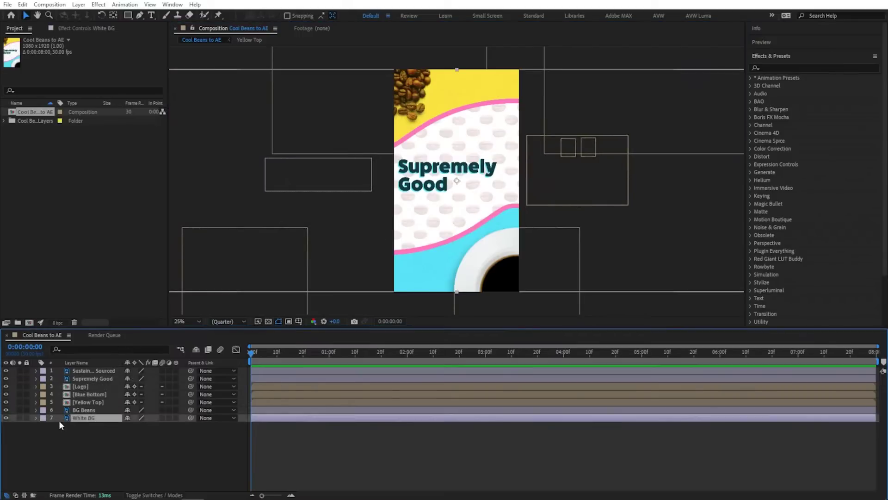
click(103, 370)
shift+click(93, 410)
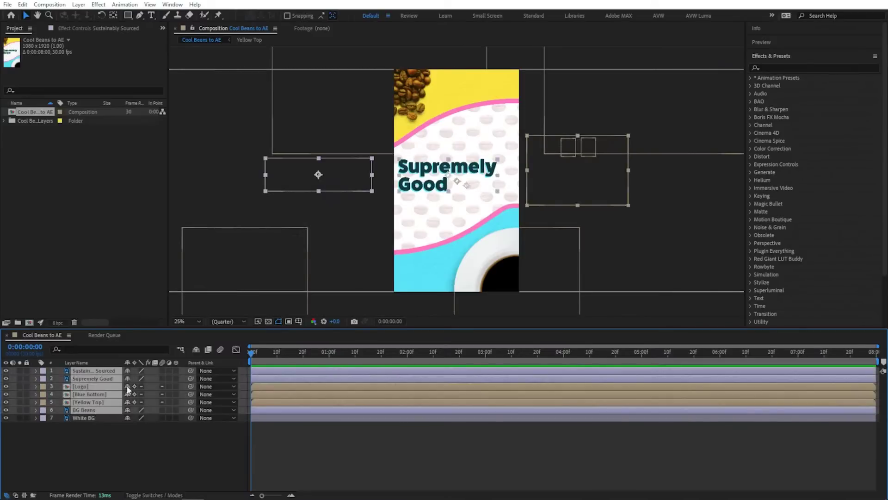
click(229, 370)
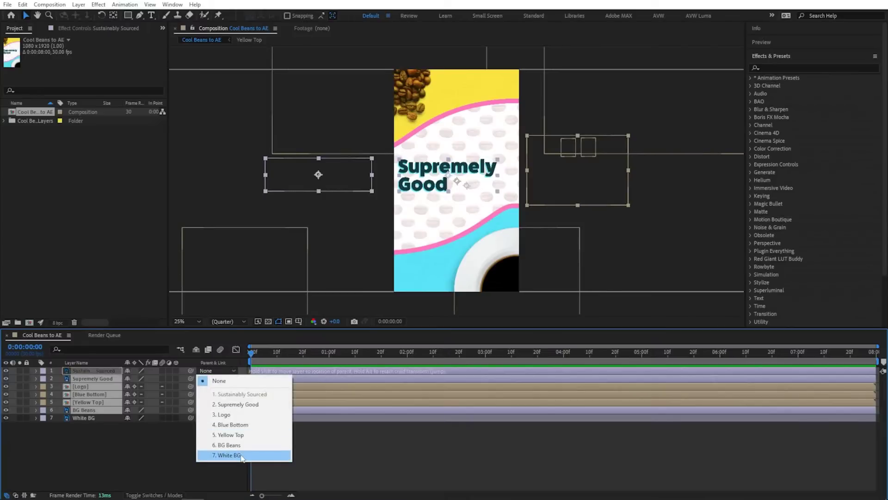
click(218, 380)
drag(190, 371, 101, 416)
Set the White BG layer's label color to Fuchsia
click(98, 417)
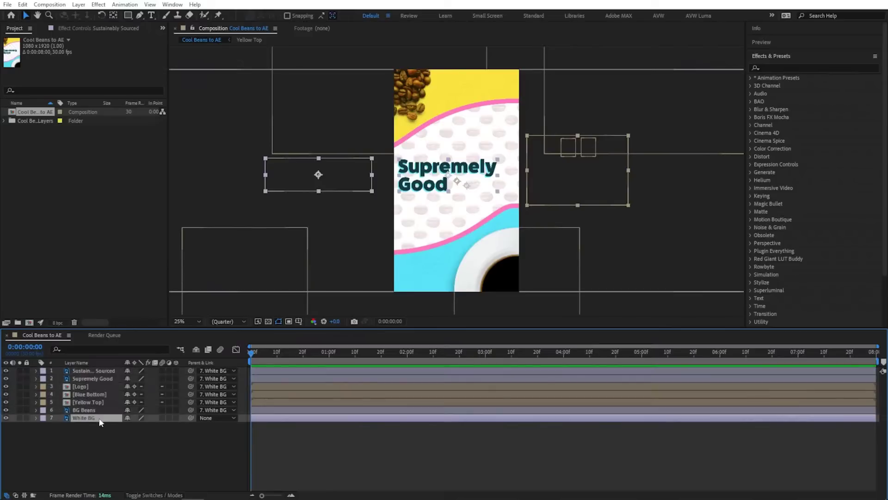
click(43, 417)
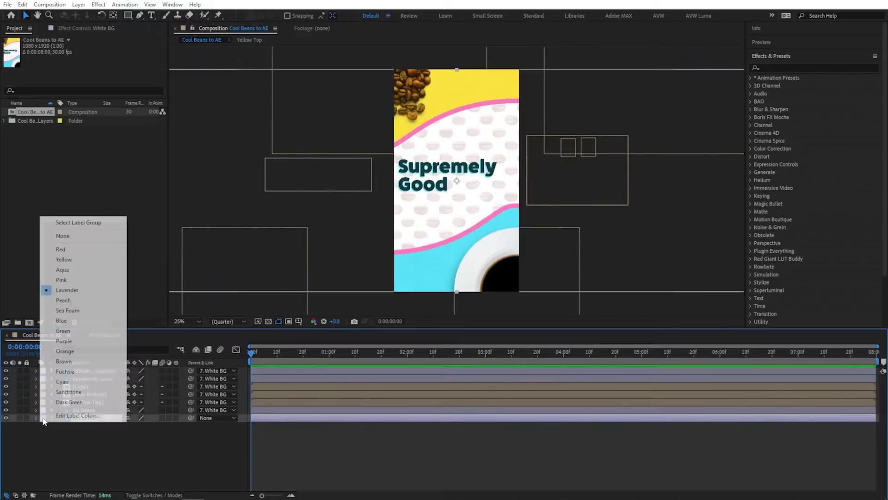
click(68, 372)
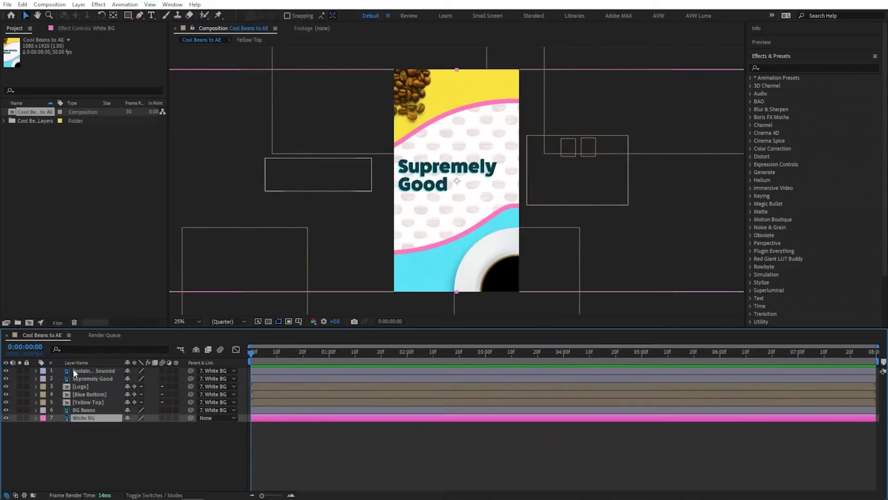
Shift White BG to position 1756, 960 to frame Sustainably Sourced, and set its first Position keyframe at 2 seconds
drag(357, 251, 467, 254)
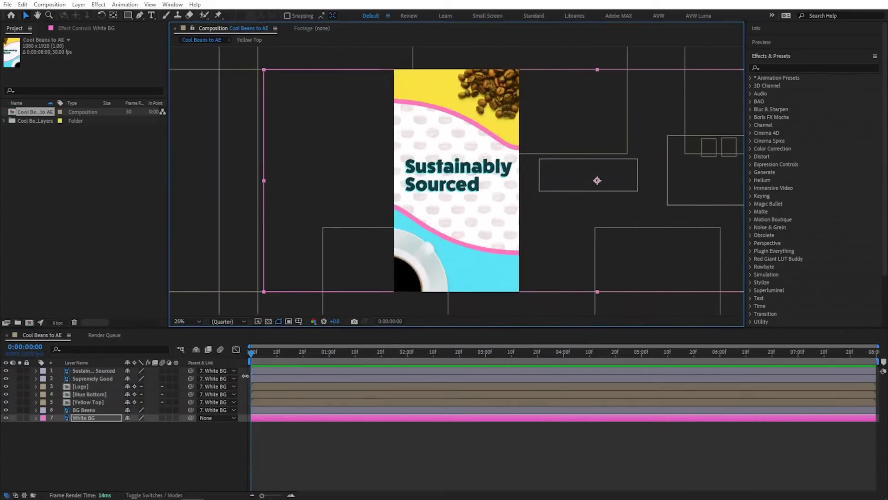
click(35, 417)
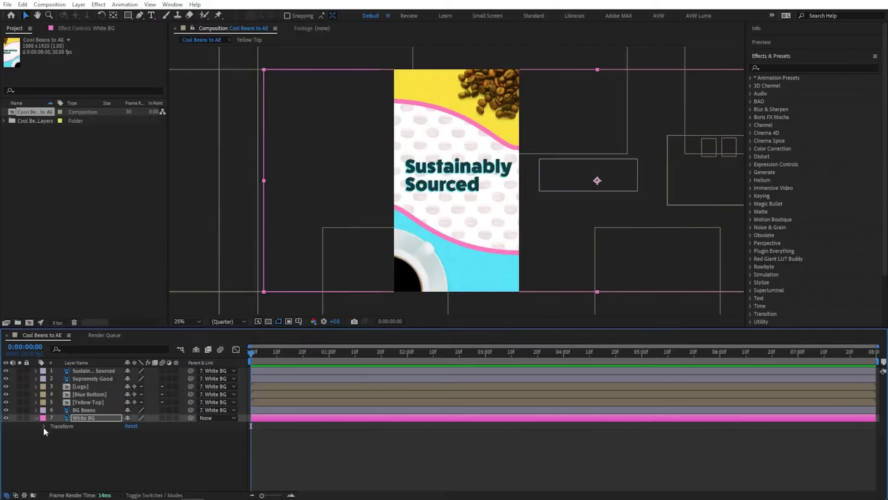
click(44, 426)
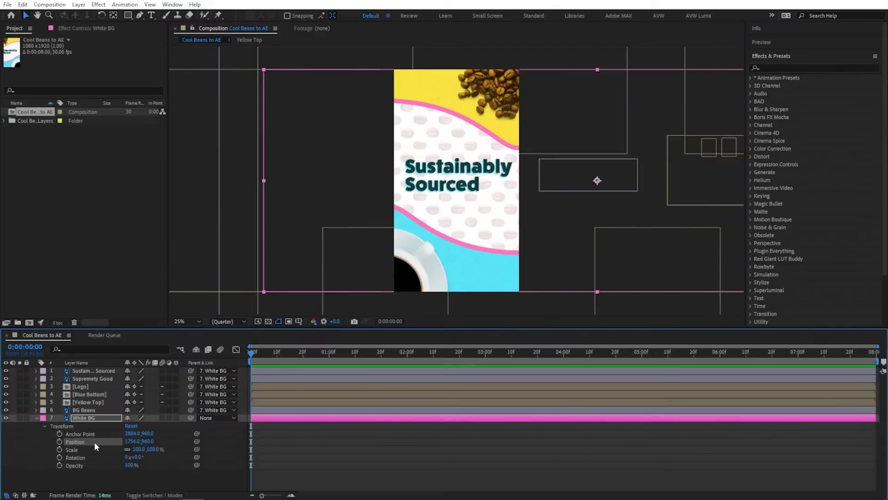
drag(284, 354, 407, 359)
click(59, 441)
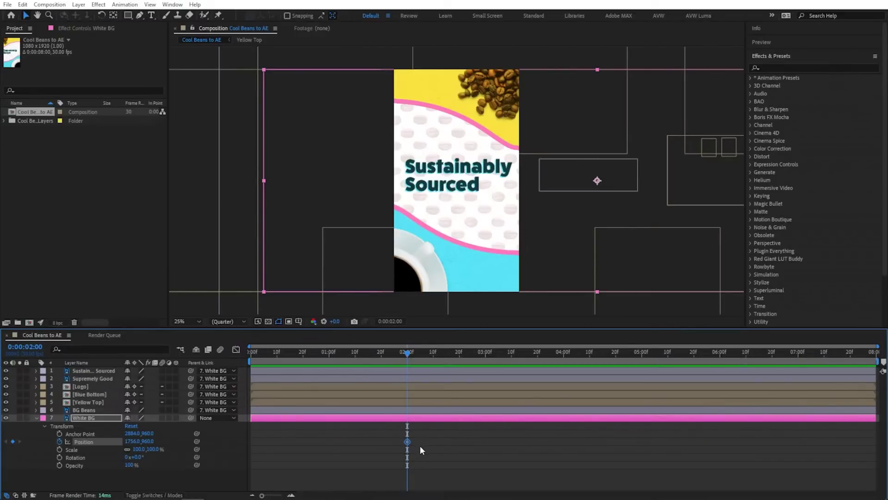
At 3 seconds, slide White BG horizontally to position 612, 960 to bring the Supremely Good panel into frame
drag(461, 351, 486, 354)
drag(536, 268, 431, 267)
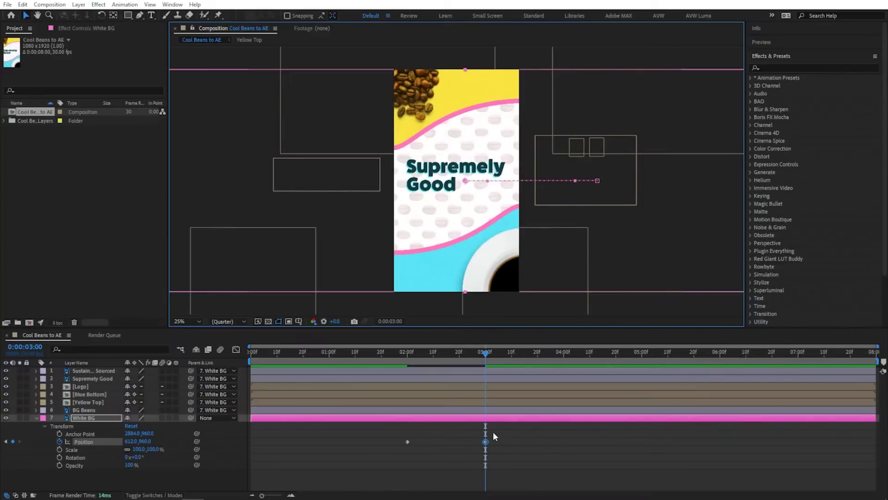
Add a Position keyframe to White BG at 5 seconds holding the Supremely Good framing, and advance the current time to 6 seconds
drag(486, 353, 641, 357)
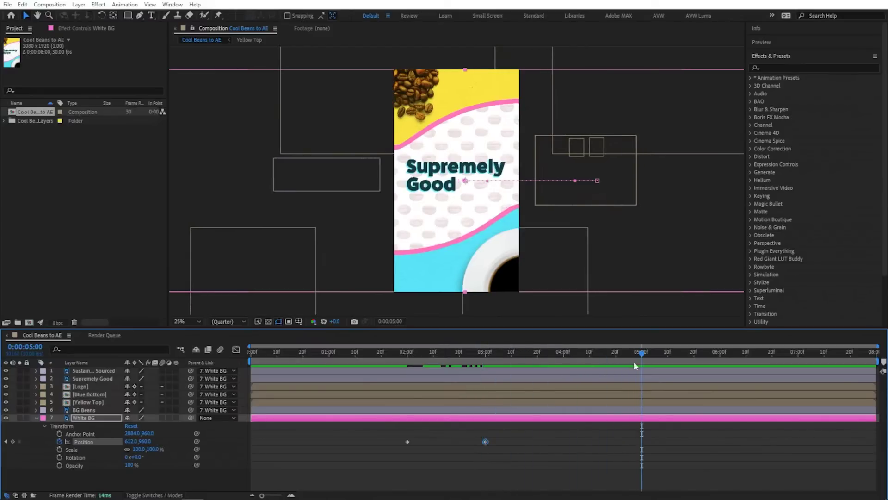
key(alt+shift+p)
drag(641, 354, 719, 354)
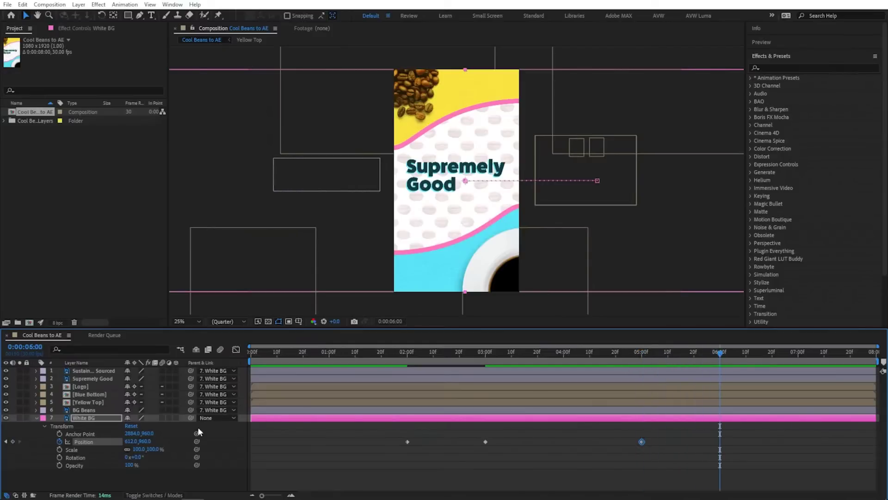
At 6 seconds, slide White BG horizontally to position -484, 960 to frame the Cool Beans logo, and preview the animation
drag(131, 441, 68, 441)
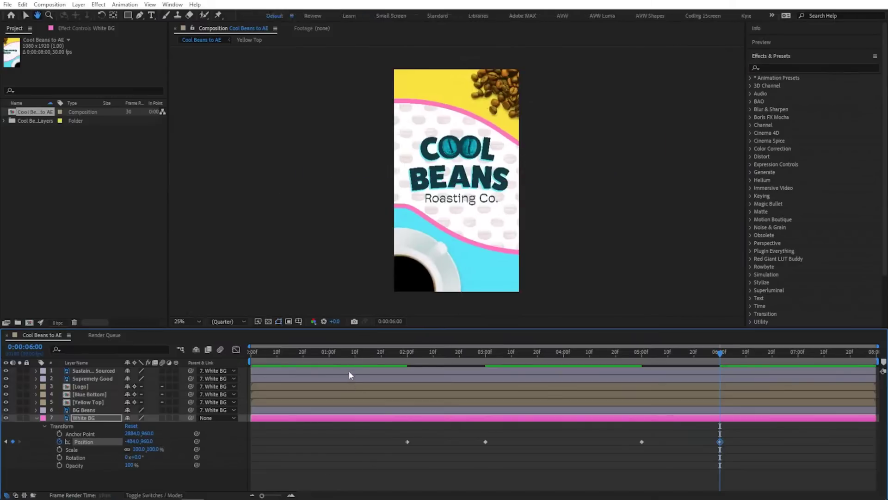
click(316, 353)
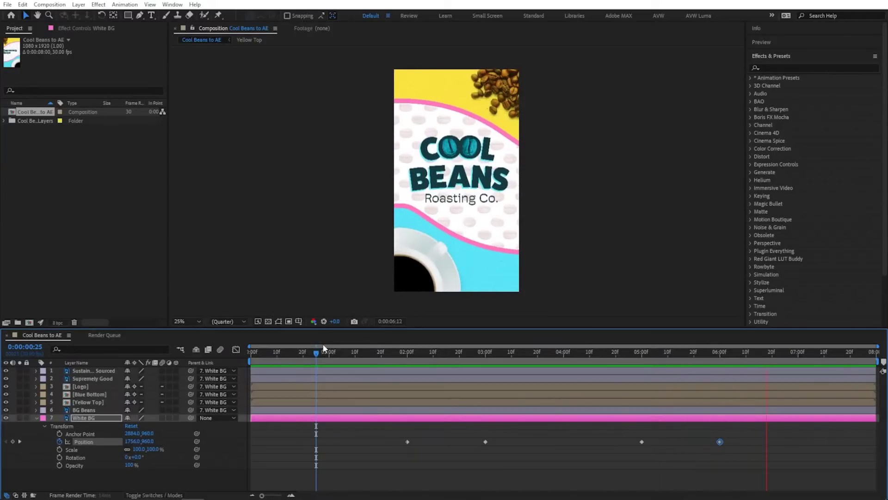
key(space)
Apply Easy Ease to all four White BG Position keyframes and preview the slides from the start
drag(382, 428, 754, 461)
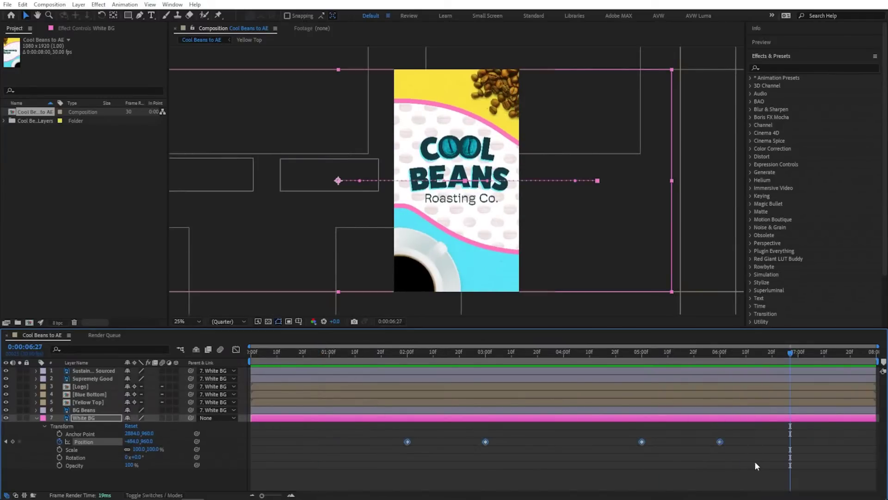
right_click(720, 442)
mouse_move(740, 436)
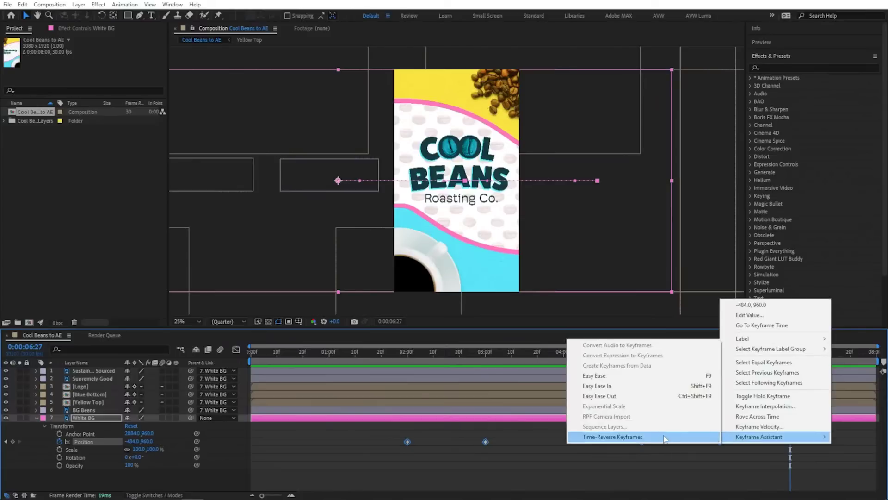
click(709, 378)
key(Home)
key(space)
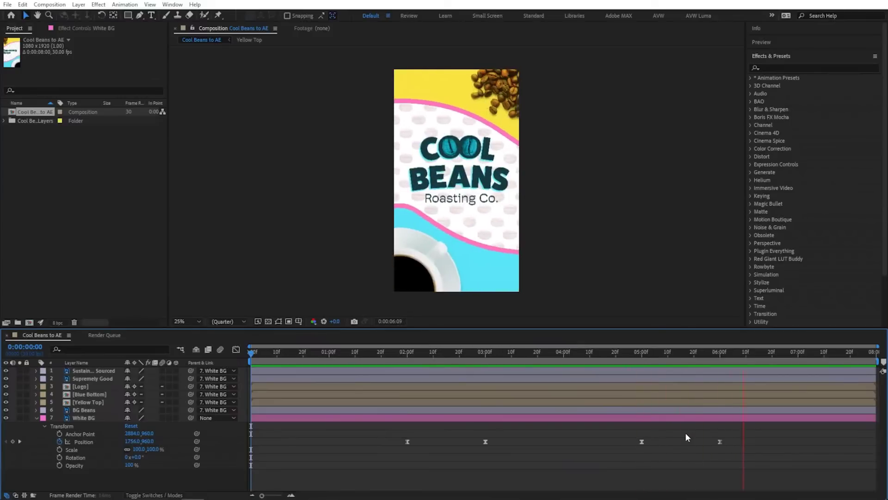
key(space)
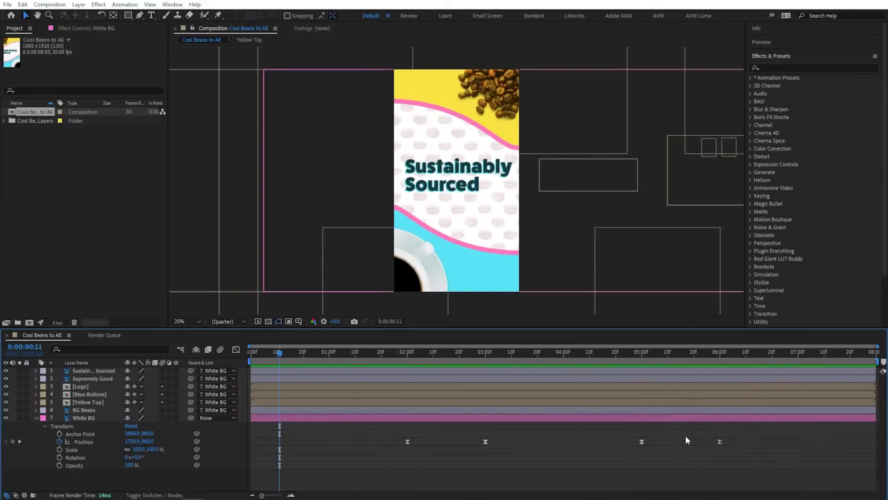
Shift the BG Beans layer straight down to position 2969, 1158, and set its first Position keyframe at the composition's start
click(87, 411)
key(comma)
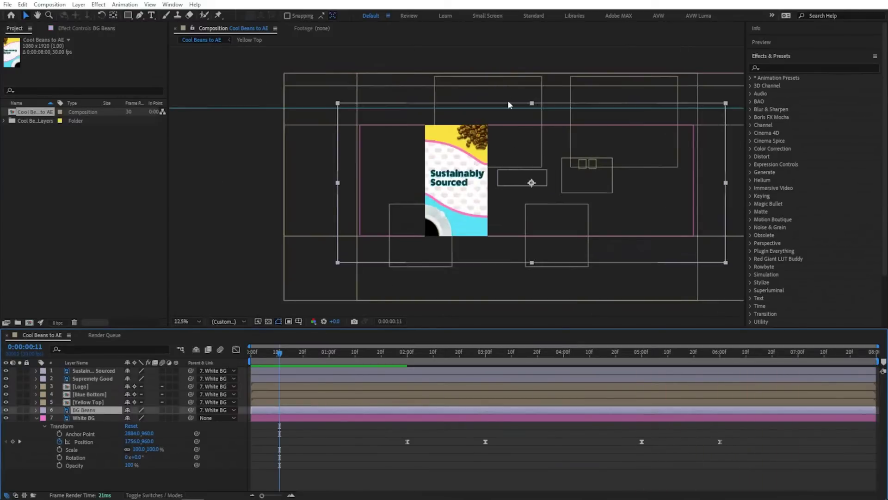
key(period)
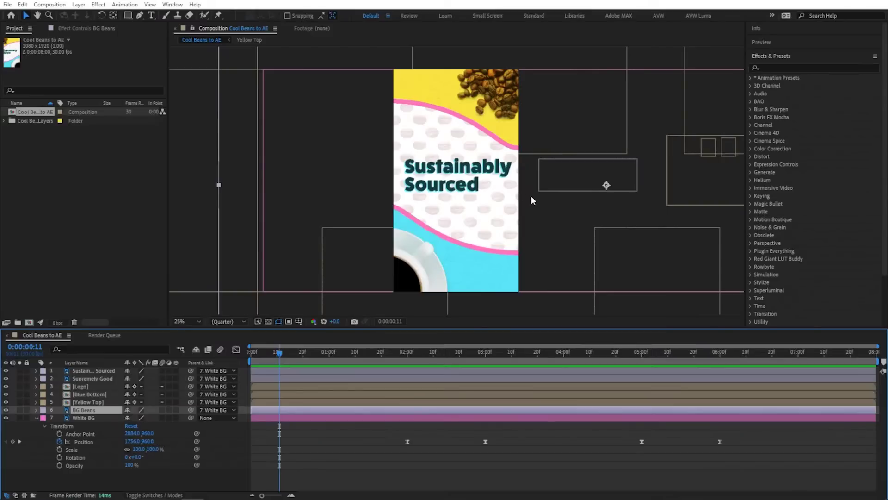
drag(532, 196, 532, 215)
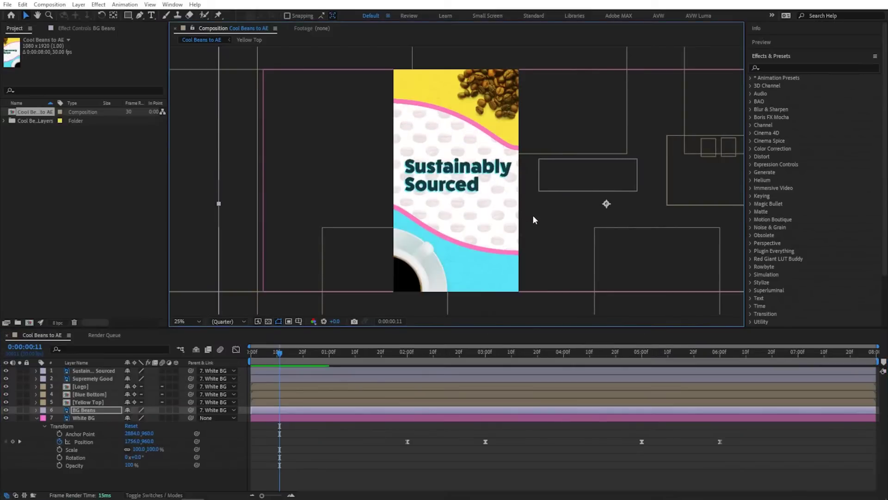
key(Home)
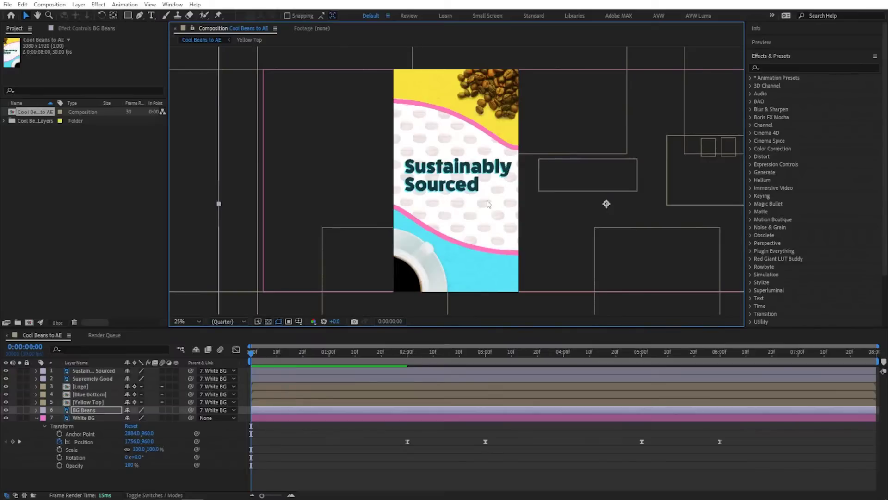
key(p)
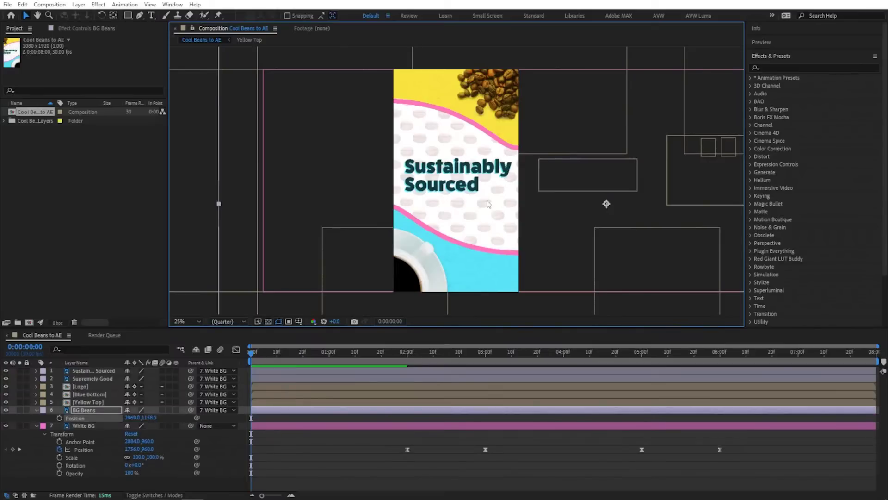
click(59, 418)
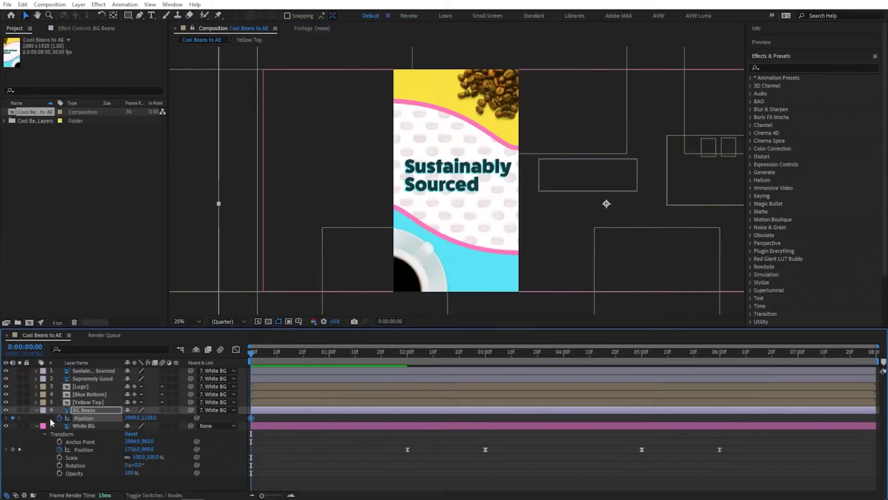
At the composition's last frame, move BG Beans straight up to create its ending Position keyframe, and preview the drift
key(End)
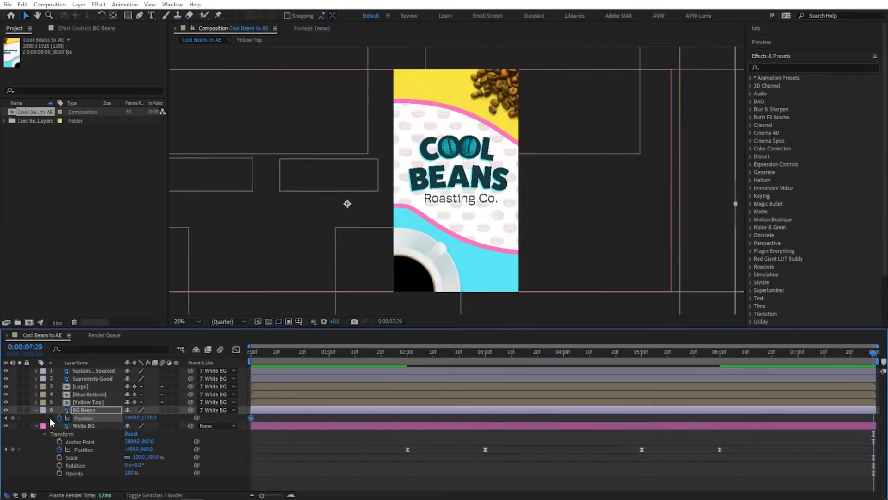
drag(292, 233, 292, 189)
key(space)
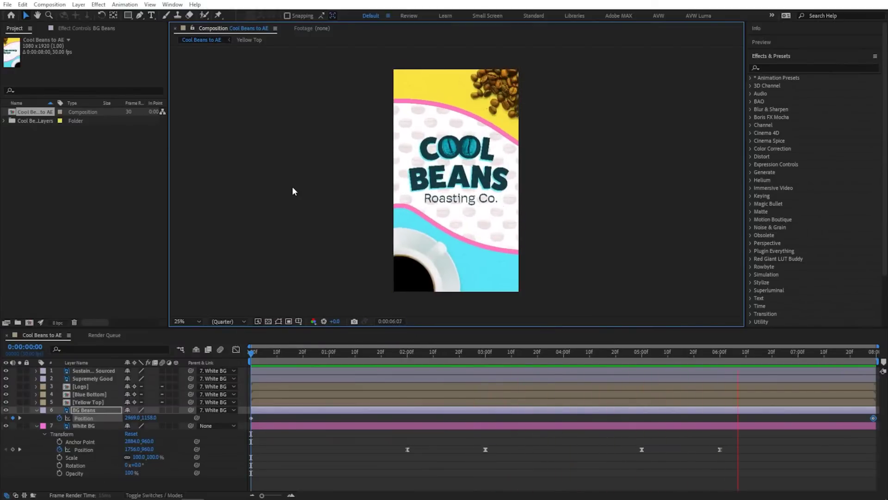
key(space)
key(Home)
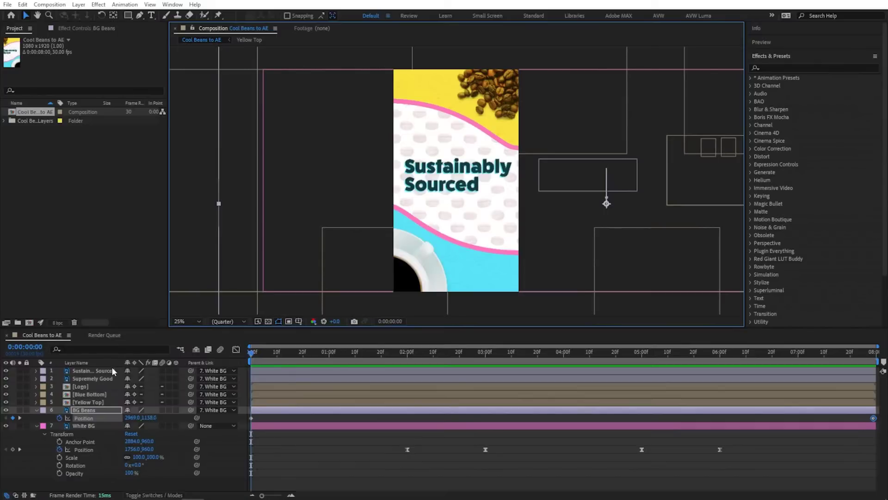
Convert the Sustainably Sourced and Supremely Good layers to editable text
click(107, 370)
shift+click(103, 377)
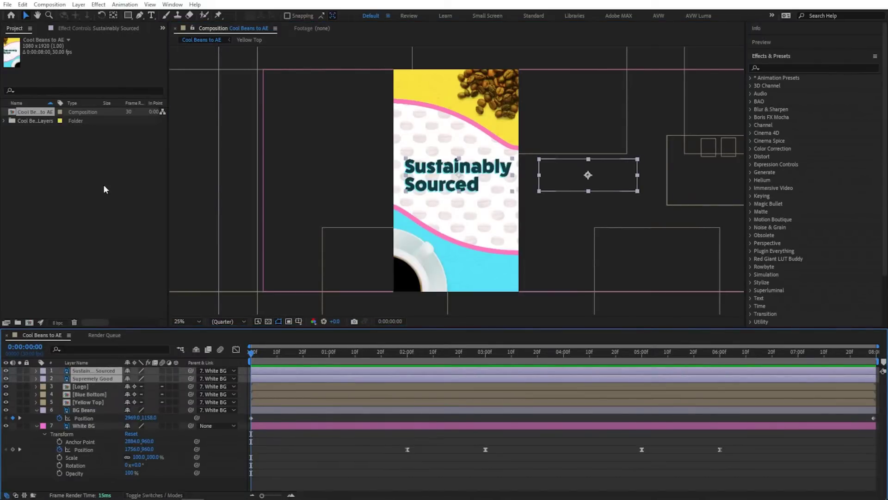
click(79, 4)
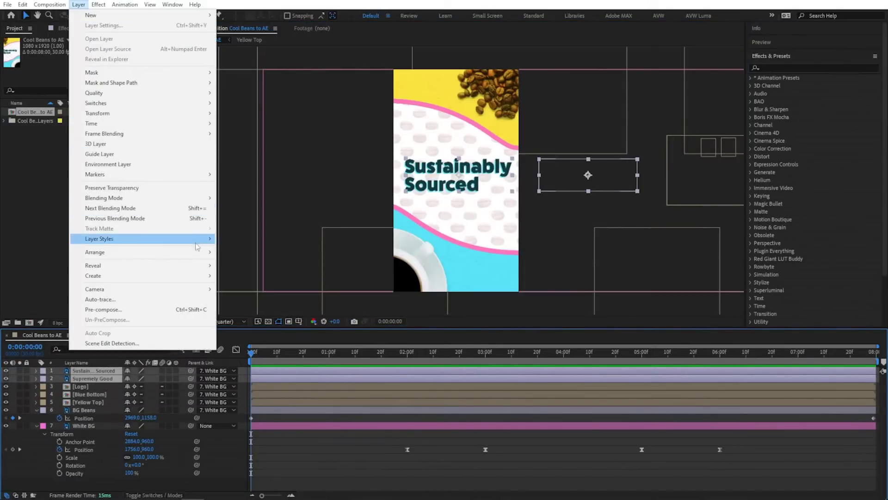
mouse_move(203, 276)
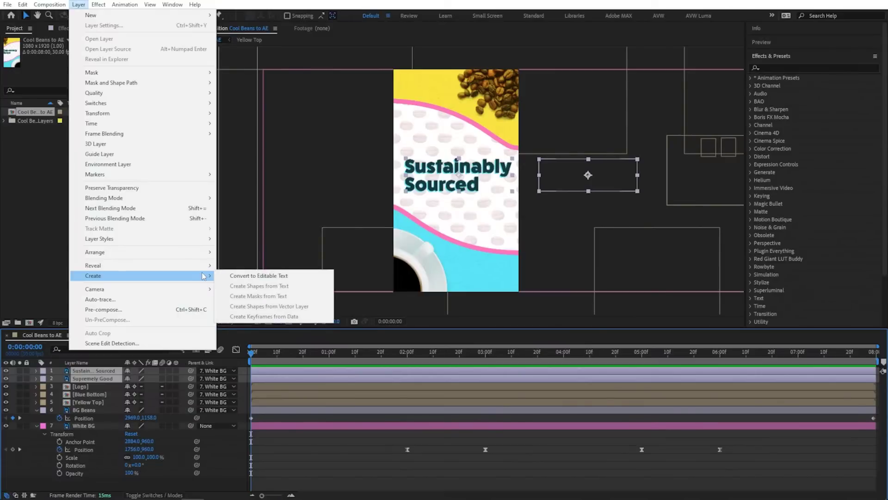
click(305, 276)
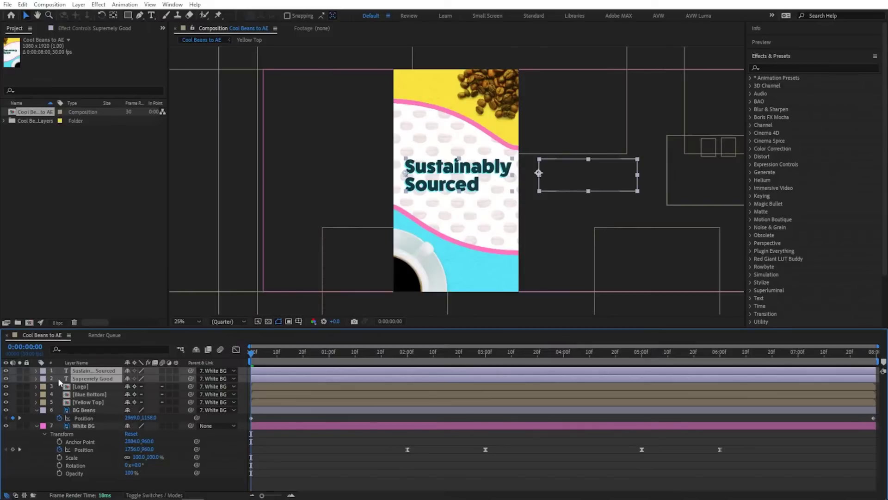
Try replacing the Sustainably Sourced text with "Fully Editable" on two lines, and undo the edit
click(78, 370)
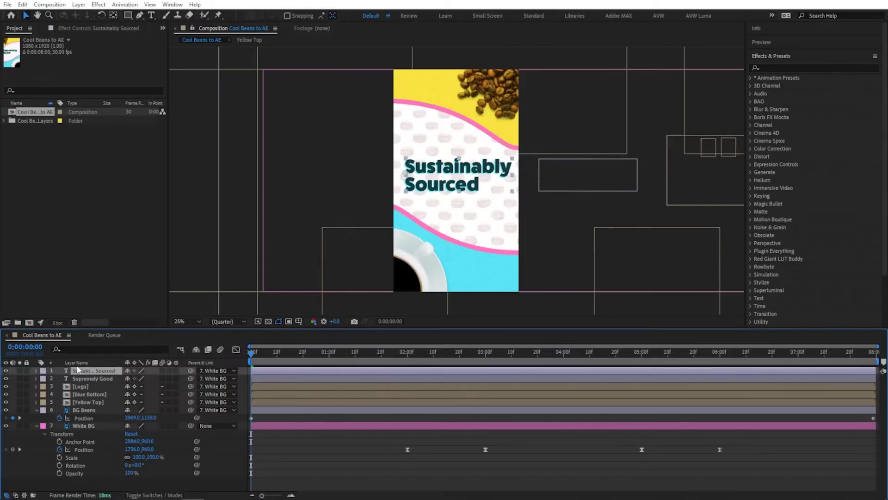
double_click(90, 372)
text(Fully)
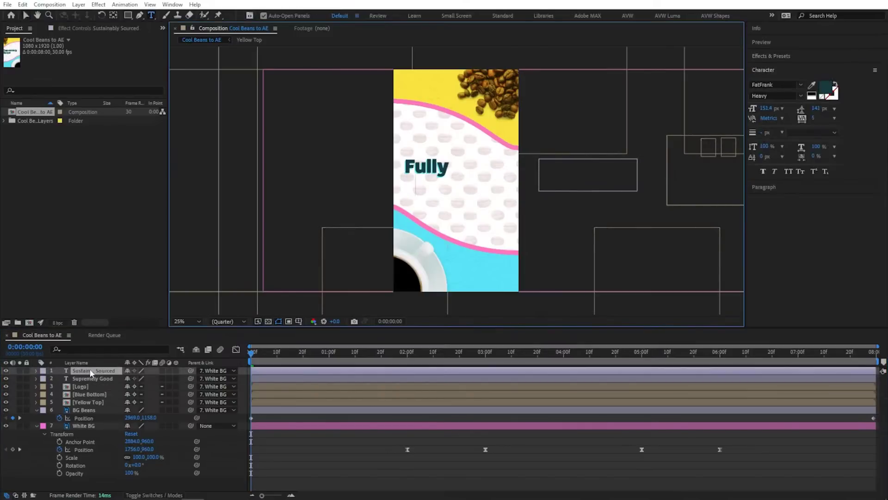
key(Return)
text(Editable)
key(ctrl+z)
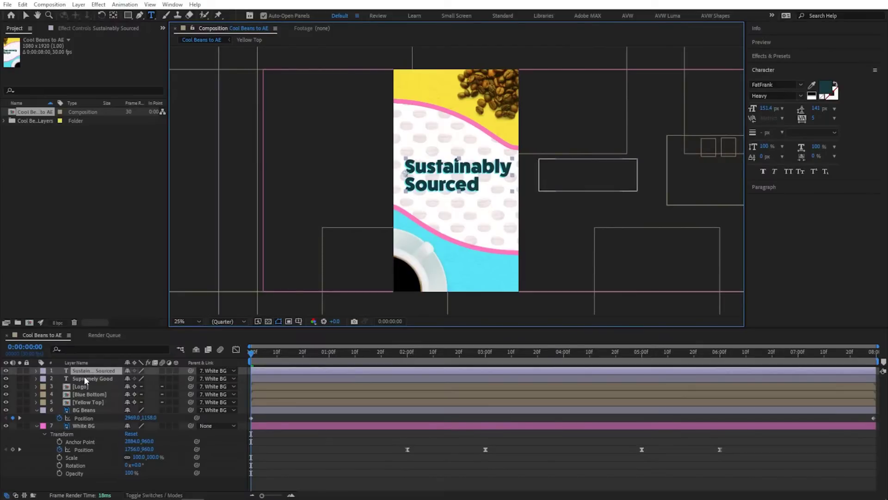
Apply the Slide and Pop In text animation preset to both text layers at the composition's start, and preview it
shift+click(88, 378)
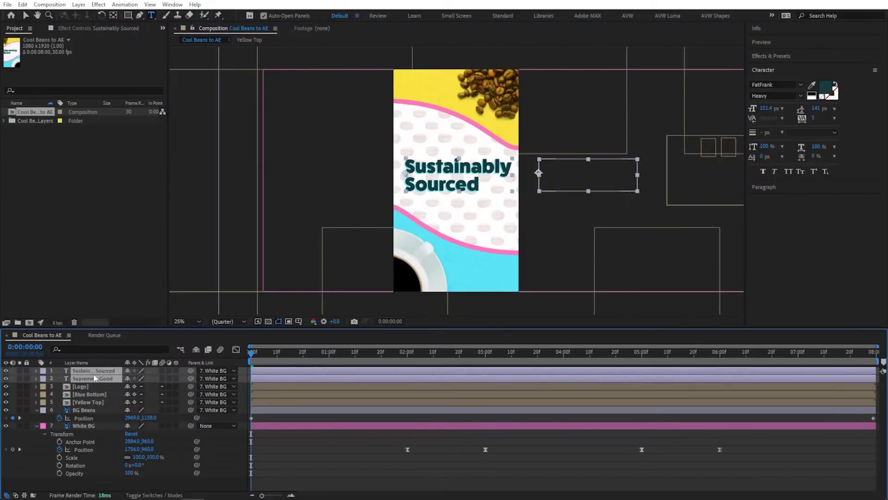
click(800, 56)
click(789, 67)
text(slide and)
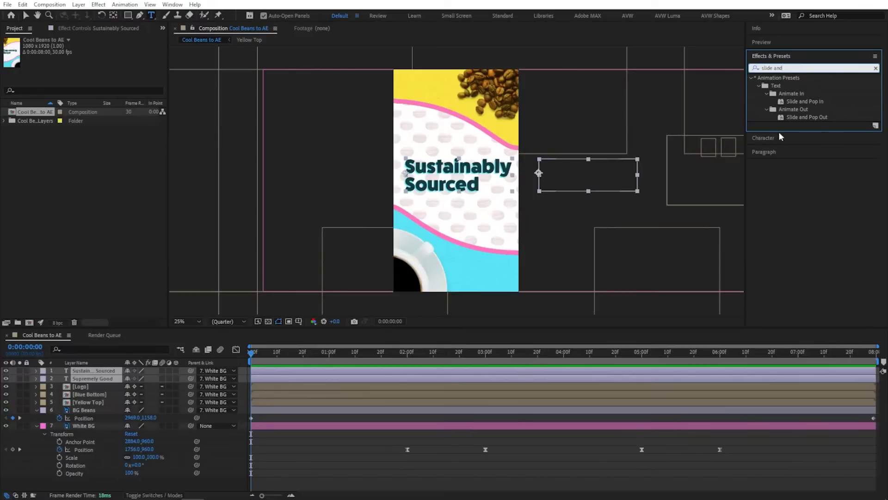
double_click(795, 101)
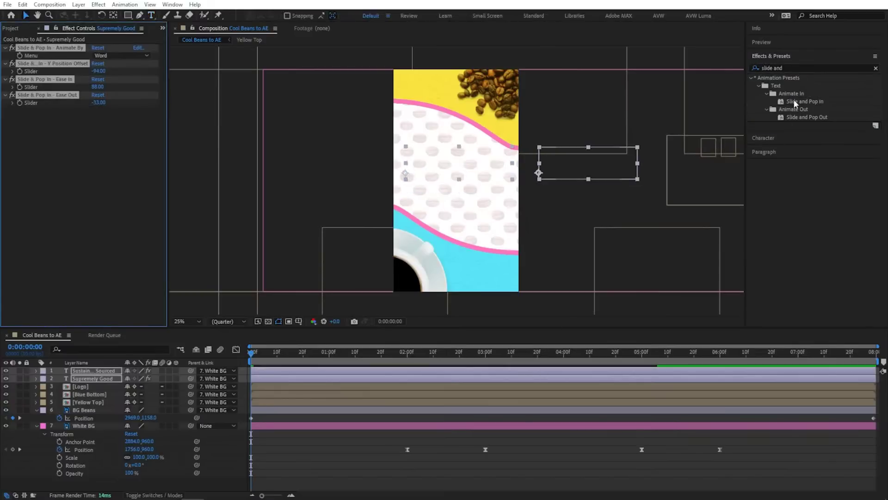
key(space)
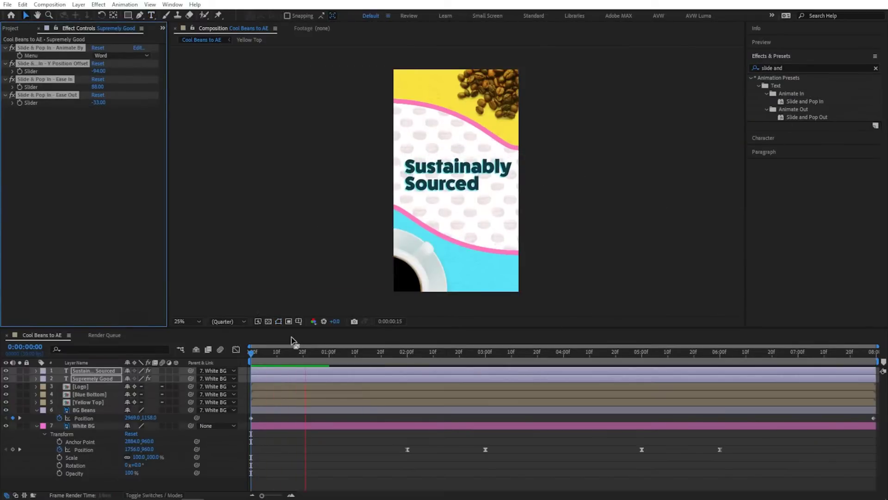
key(space)
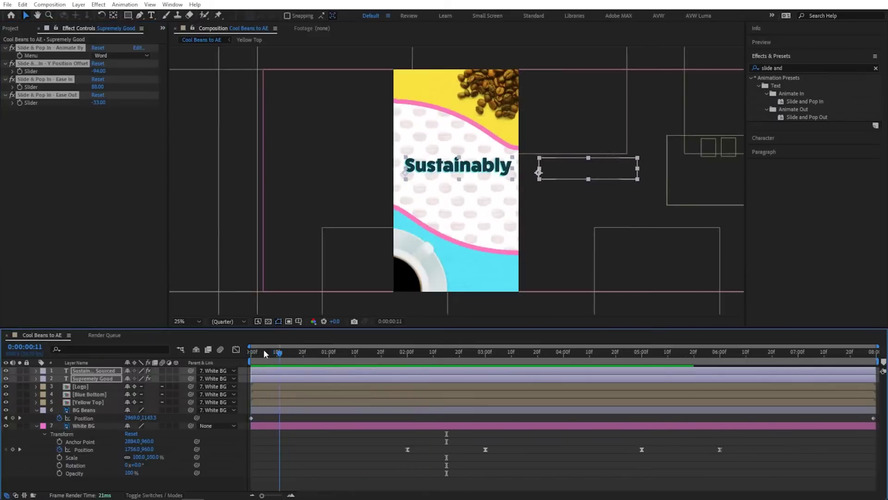
Set the Slide & Pop In Animate By option to Character for the Sustainably Sourced layer
click(109, 370)
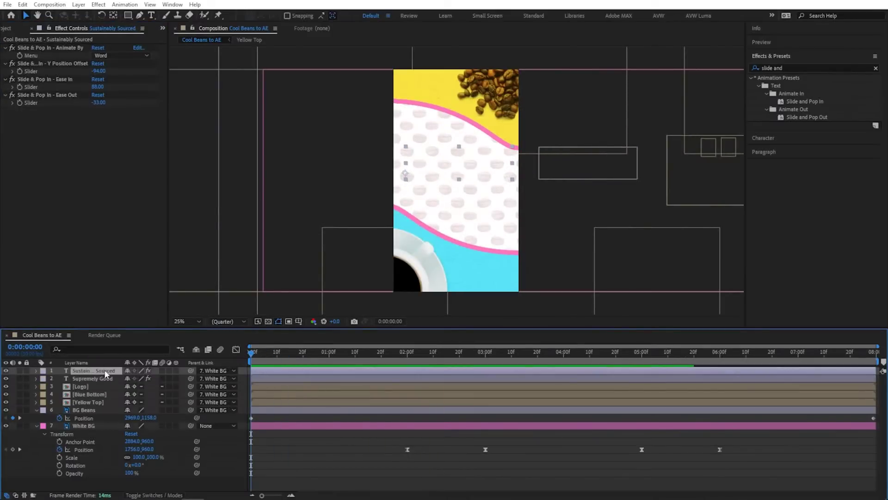
click(122, 55)
click(109, 61)
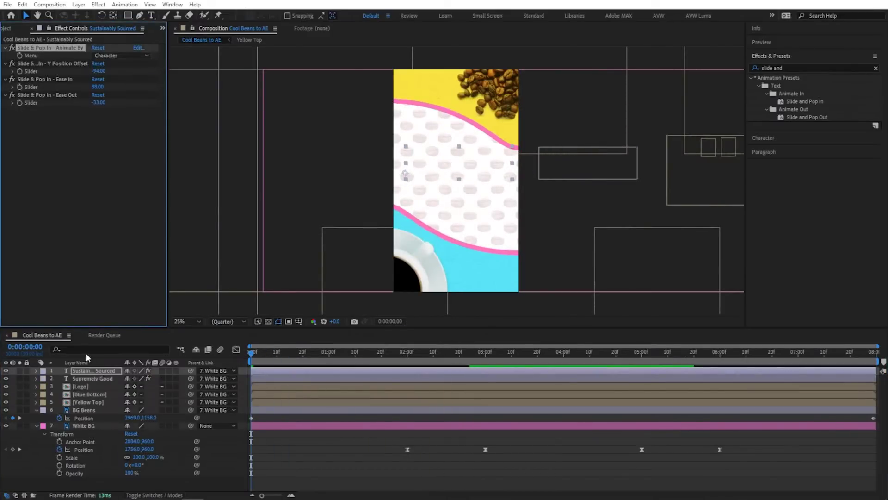
Display the Offset keyframes of both text layers, select their ending keyframes, and preview the text animation
shift+click(107, 379)
key(u)
drag(343, 383, 374, 411)
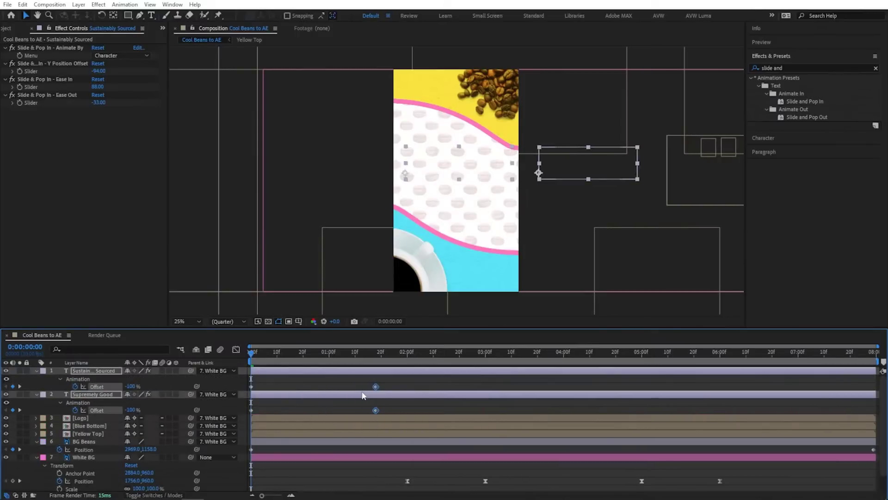
click(353, 399)
key(space)
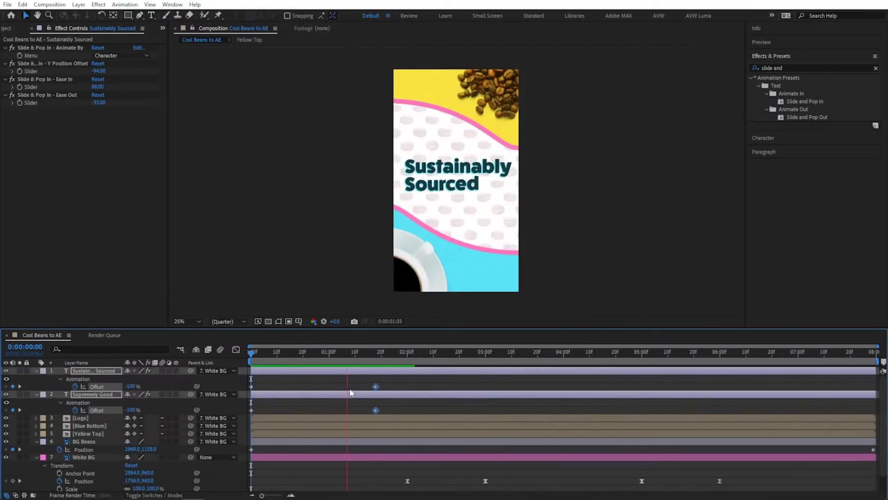
key(space)
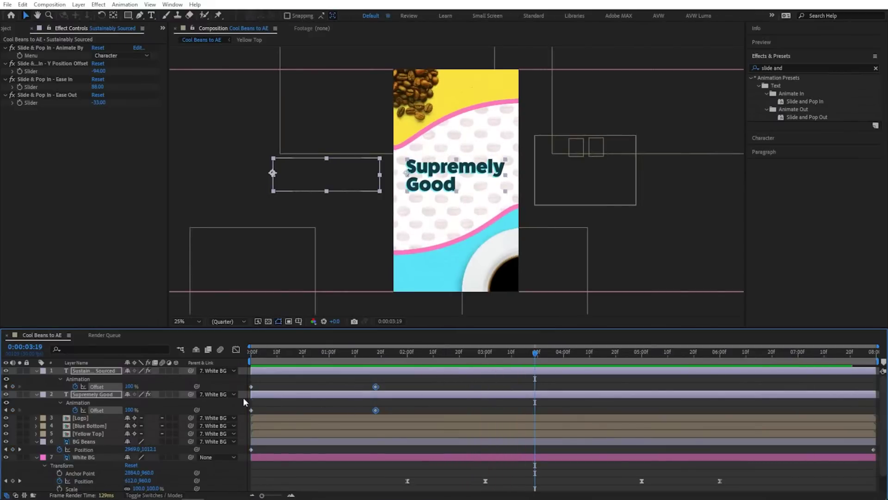
Shift the Supremely Good text layer to start at 3 seconds, and preview the timing
click(287, 412)
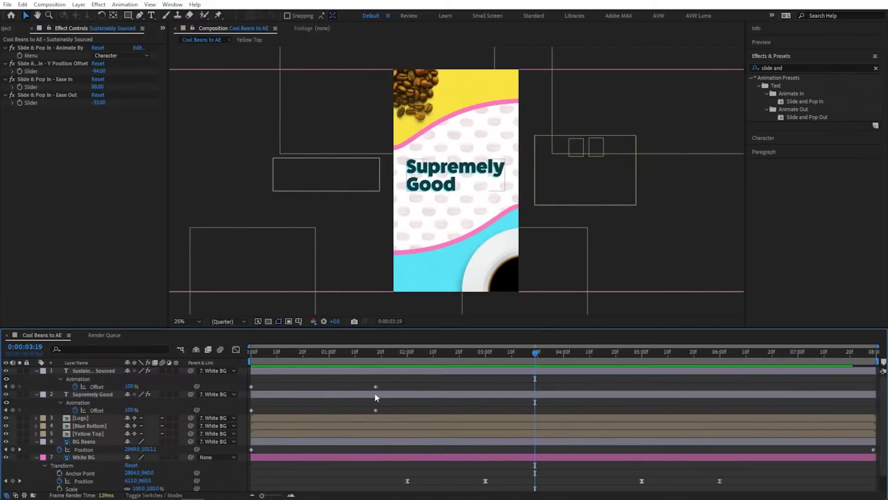
drag(374, 396, 606, 400)
key(space)
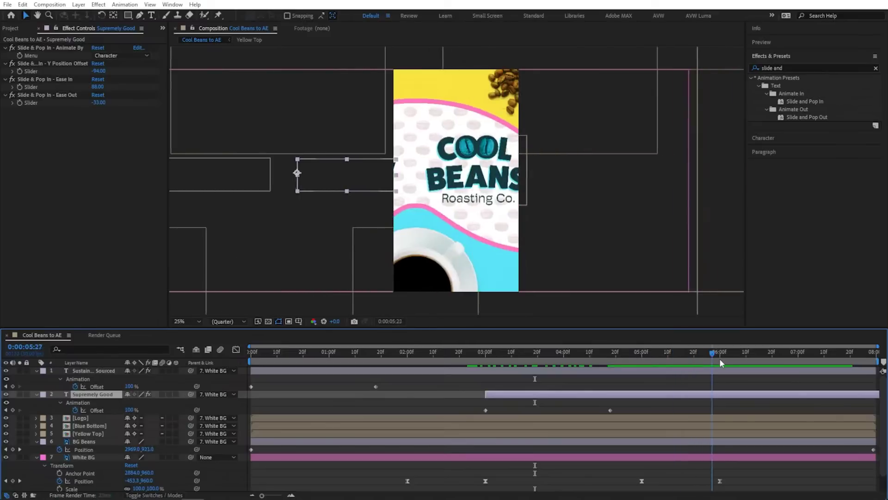
Move the Logo layer's anchor point to the centre of the Cool Beans logo artwork
click(97, 417)
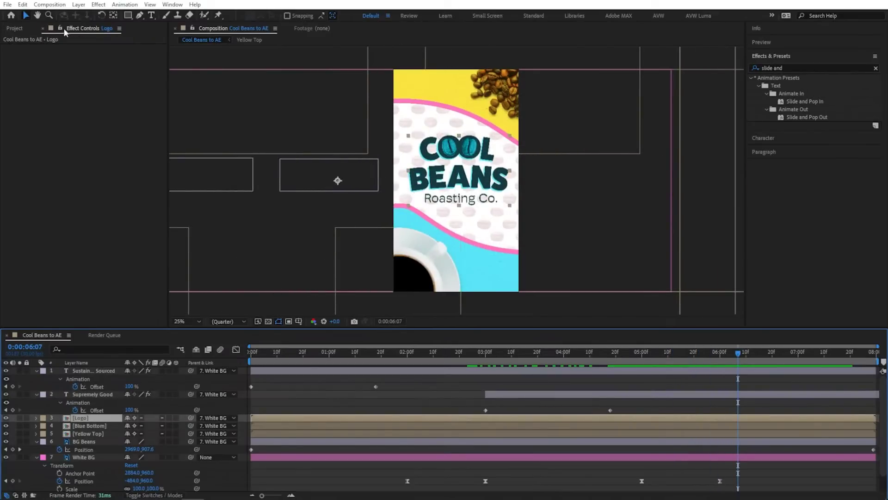
click(113, 15)
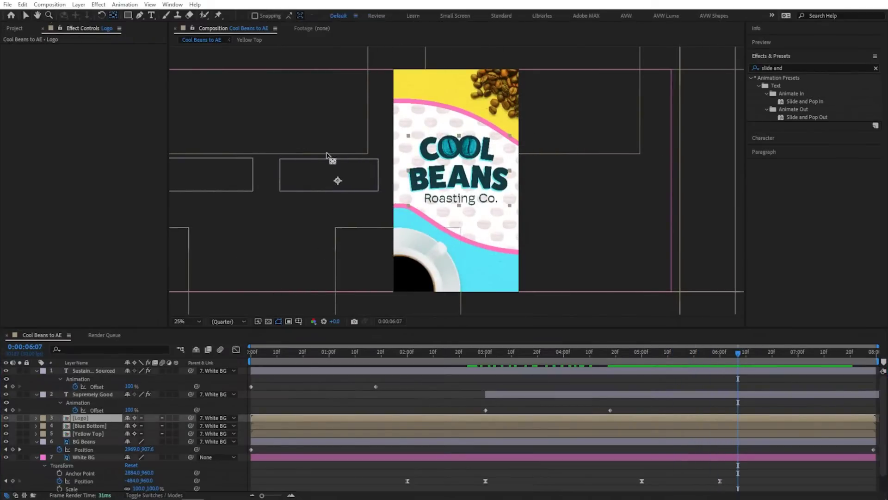
click(338, 181)
drag(338, 181, 459, 172)
Keyframe the Logo layer's Scale at 100% at 0:00:06:07 and at 108% on the composition's last frame
key(s)
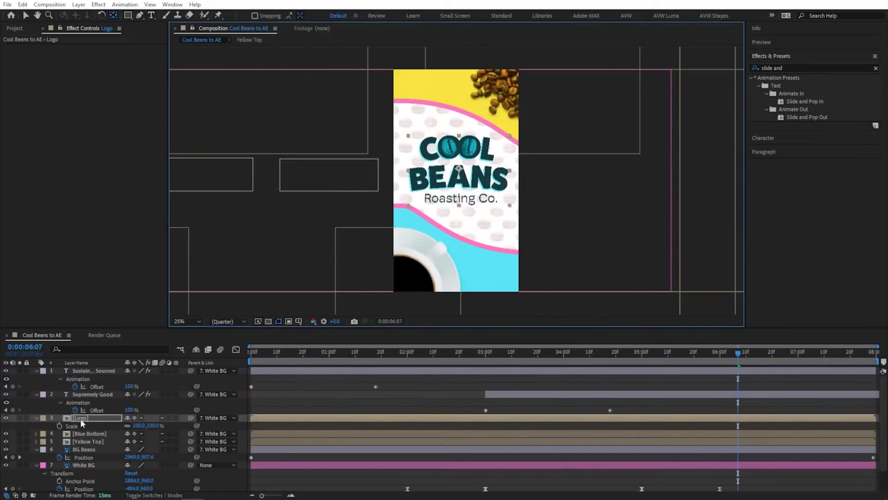
click(59, 426)
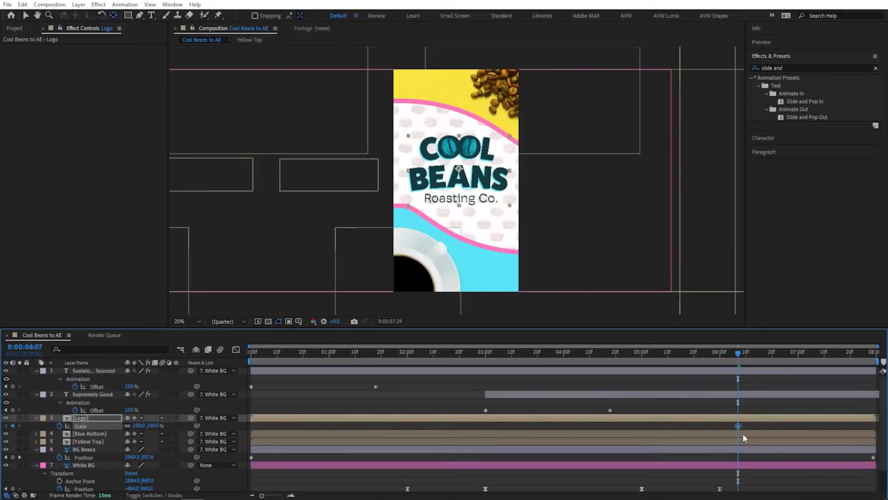
key(End)
click(154, 425)
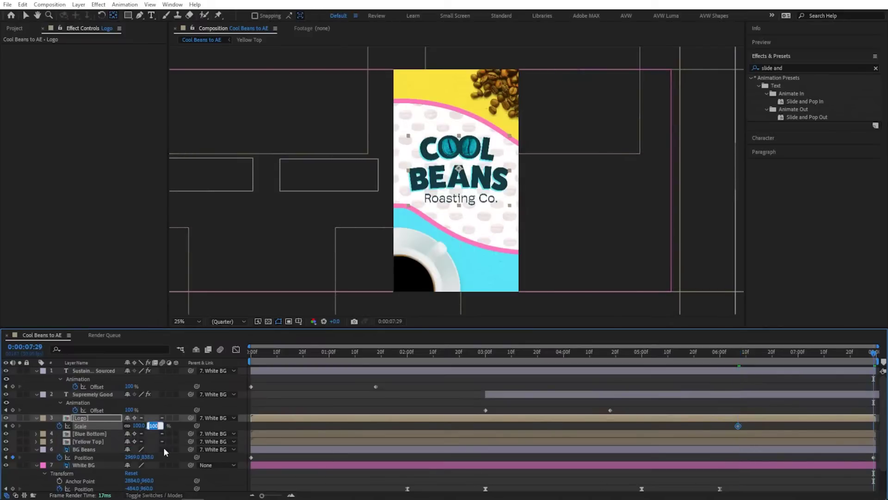
text(108)
key(Return)
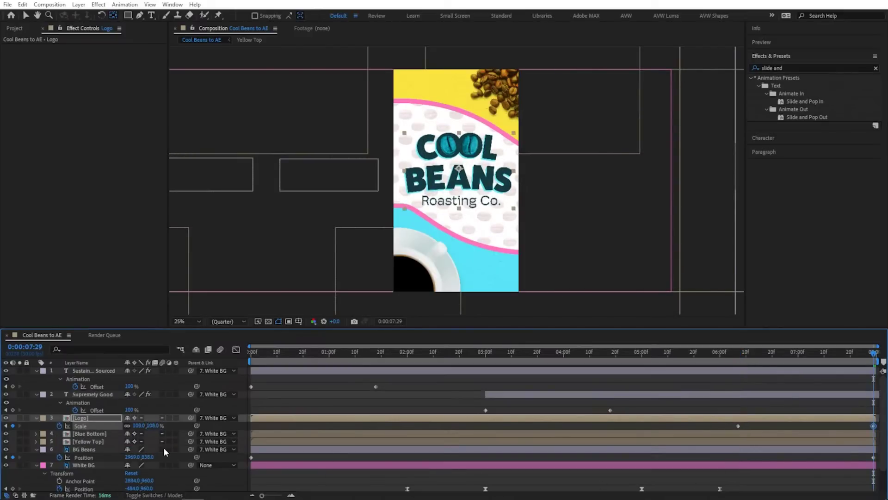
Shift the Logo layer's first Scale keyframe to 5 seconds, and preview the whole animation from the start
key(v)
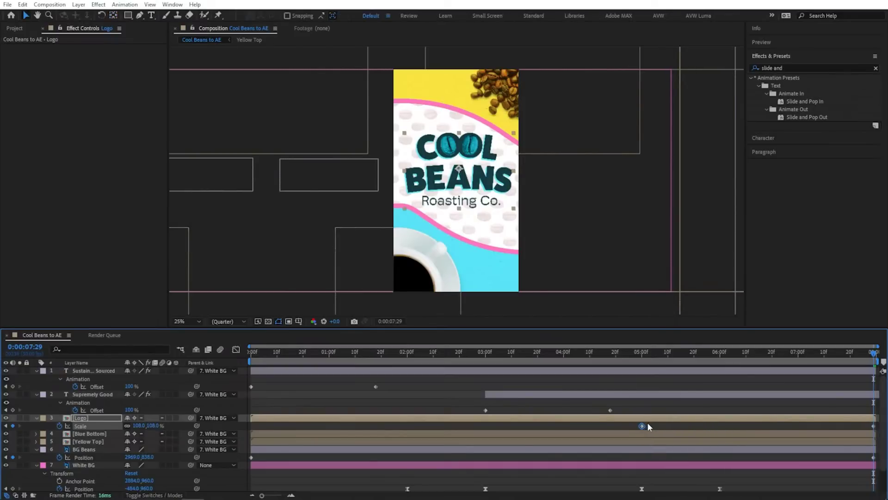
key(Home)
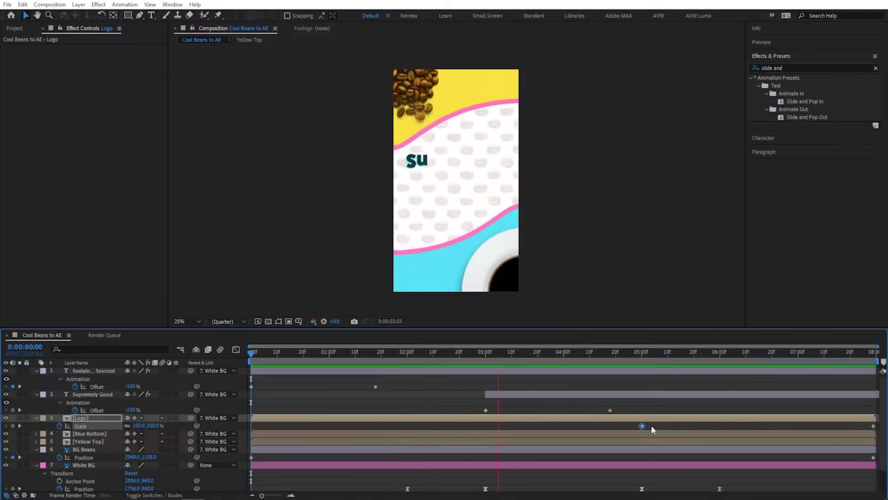
key(space)
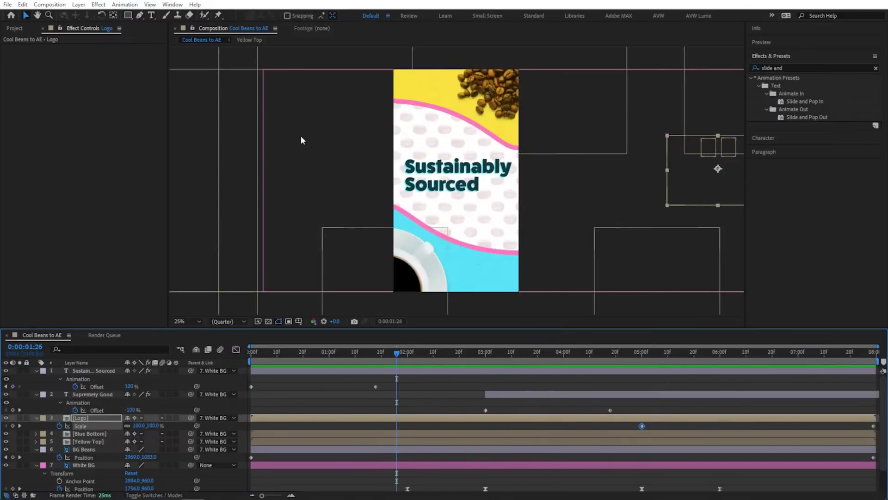
Render the Cool Beans to AE composition with the H.264 - Match Render Settings - 15 Mbps output module, and play the rendered MP4
click(65, 5)
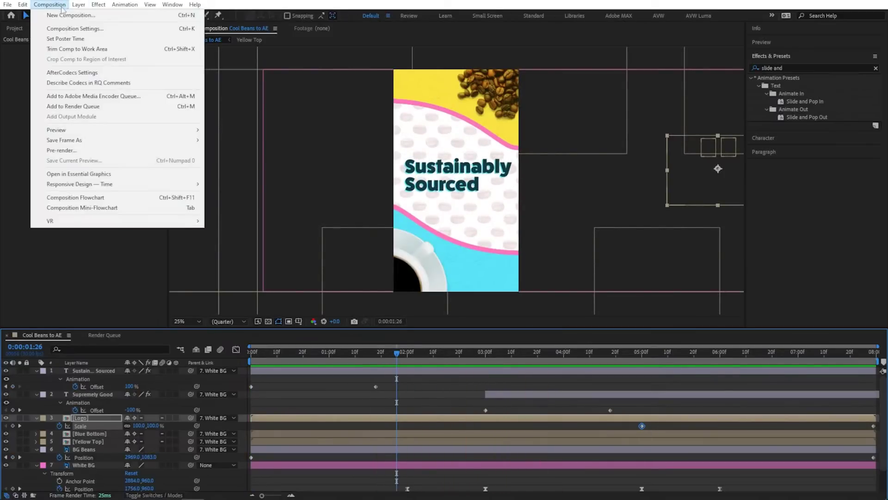
click(101, 106)
click(62, 394)
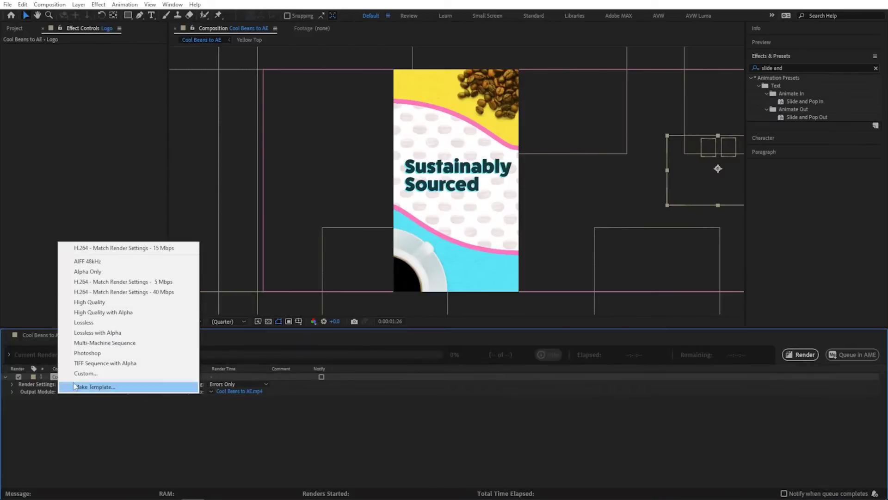
click(134, 249)
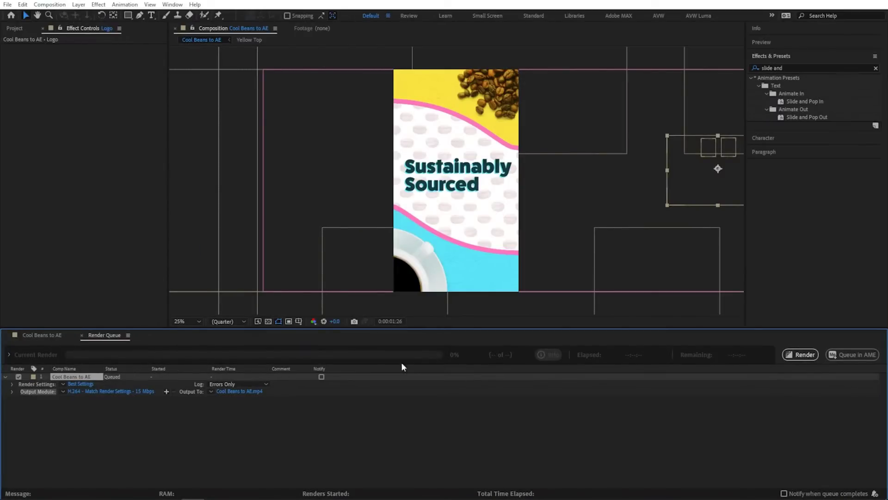
click(802, 354)
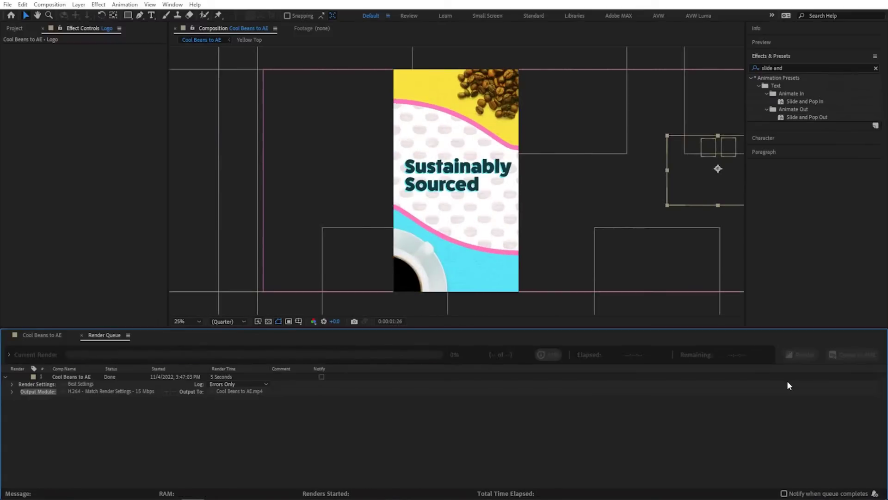
drag(728, 113, 462, 50)
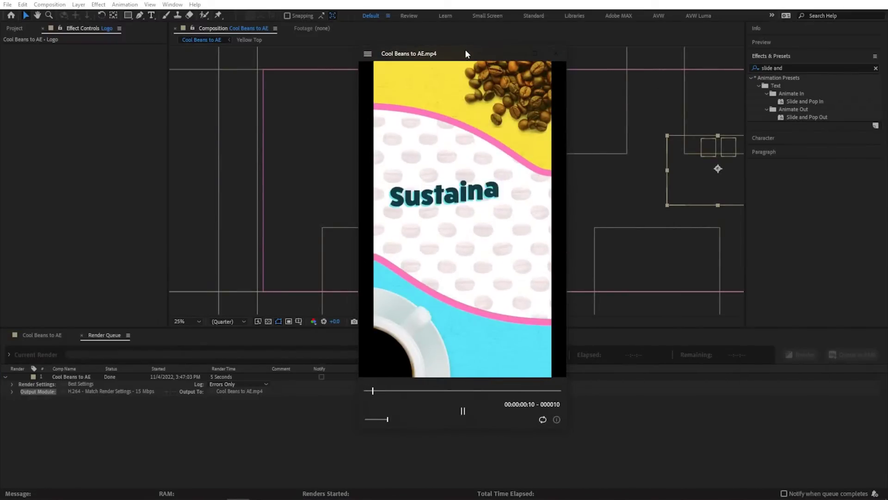